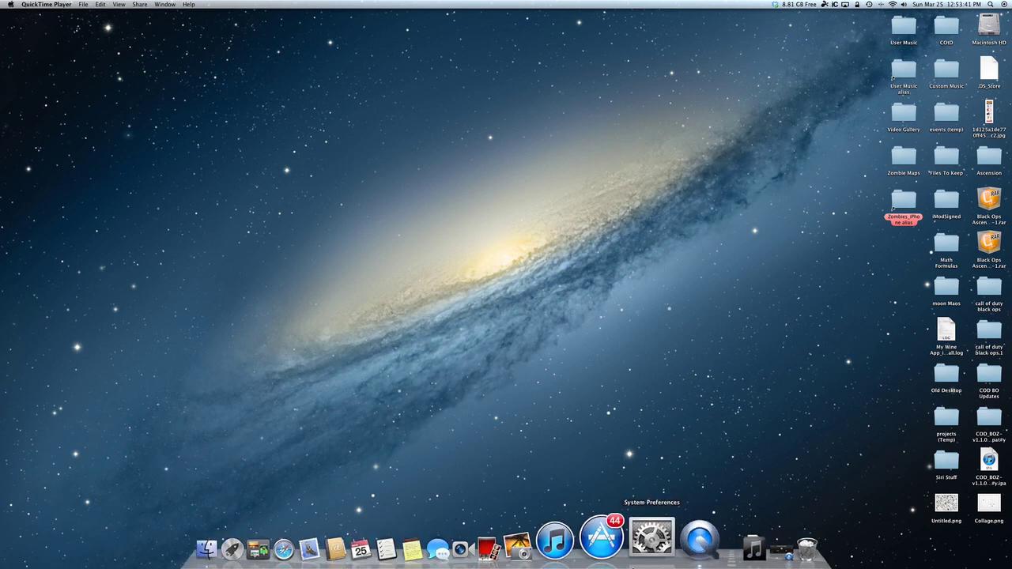
Open the App Store and search it for xcode.
click(624, 554)
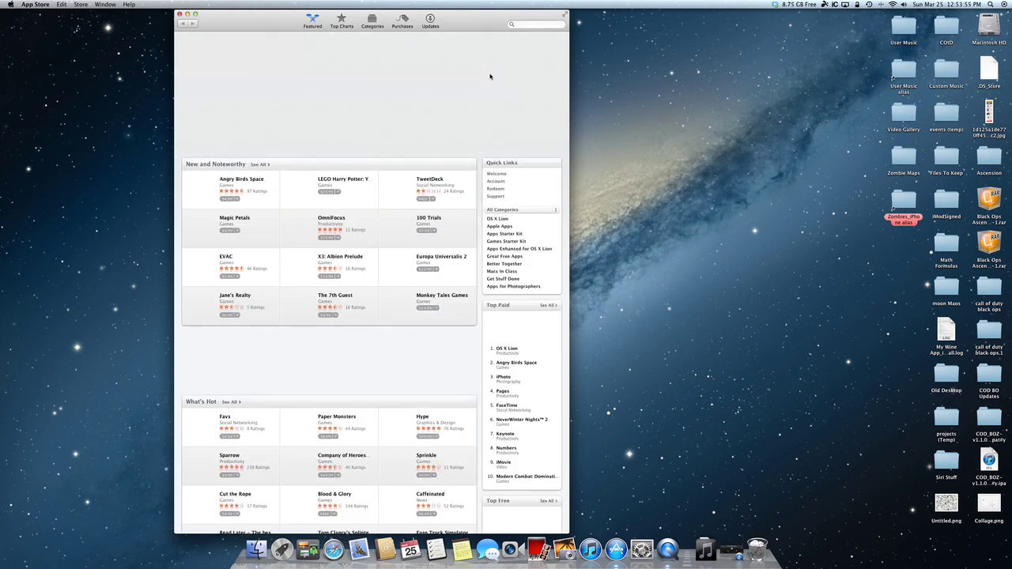
click(524, 24)
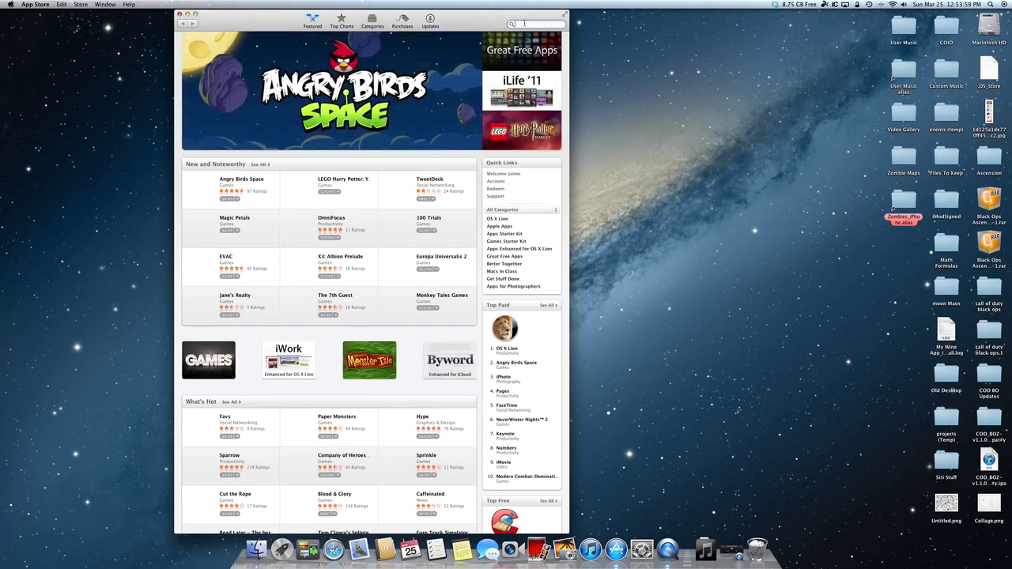
text(xcode)
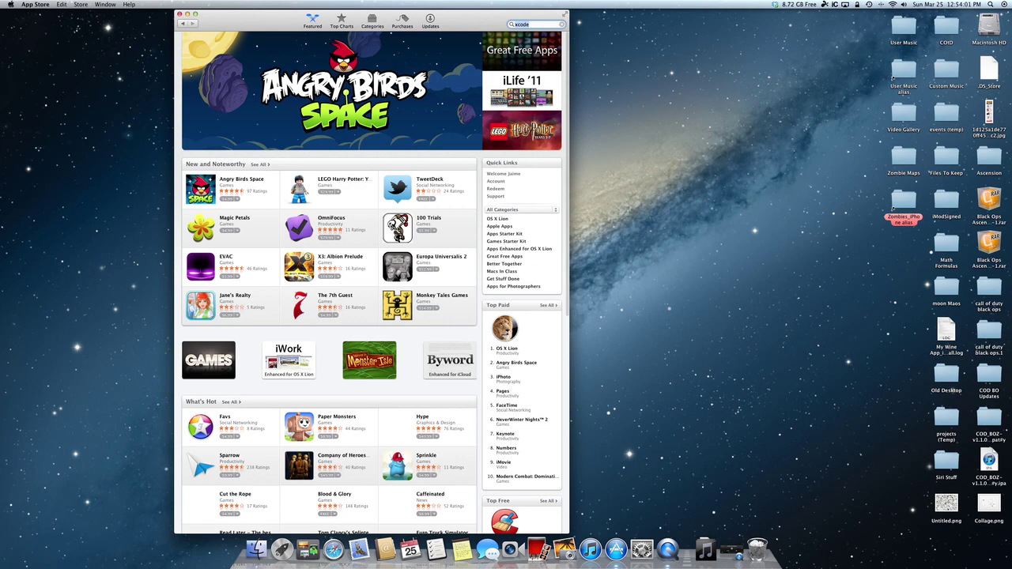
key(Return)
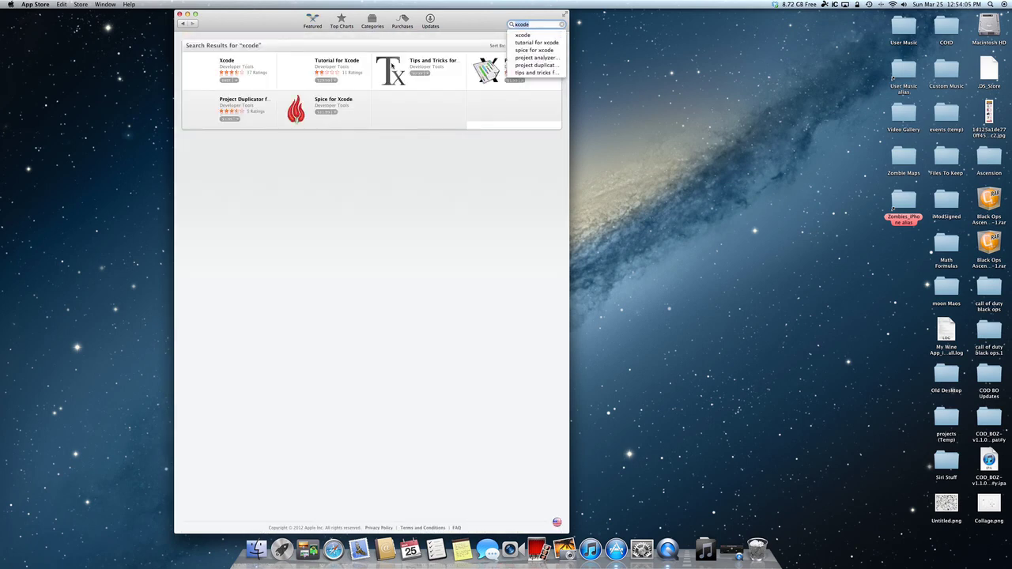
View the Xcode product page with its free download option and quit the App Store.
click(226, 64)
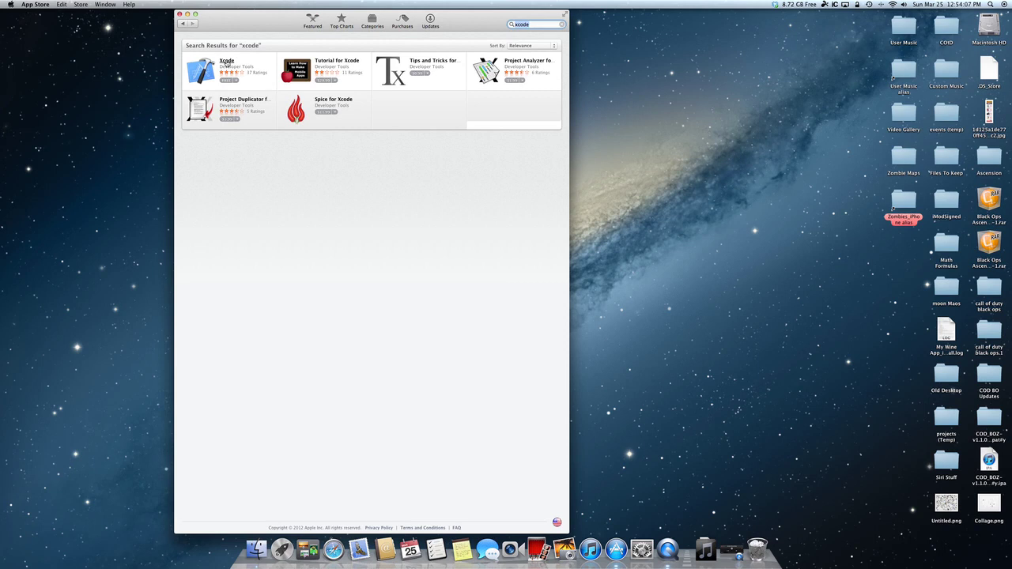
click(226, 63)
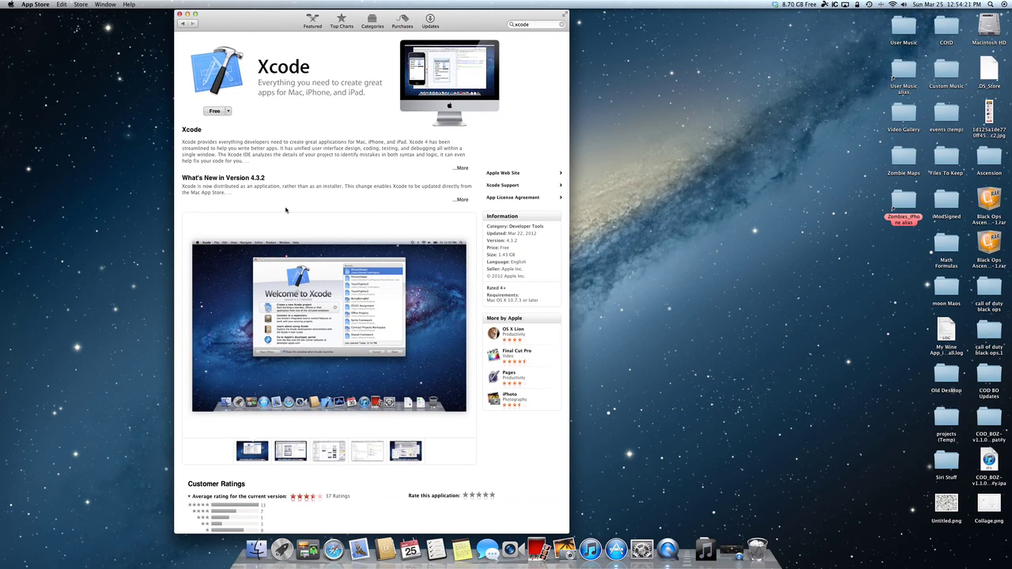
click(214, 112)
key(super+q)
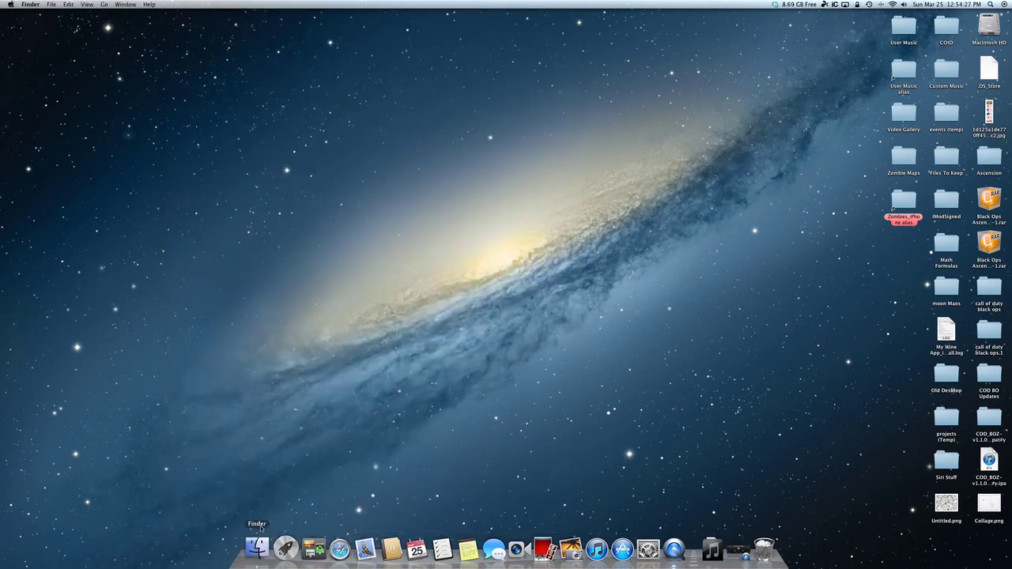
Open a Finder window and show the contents of the computer's Macintosh HD drive.
click(257, 549)
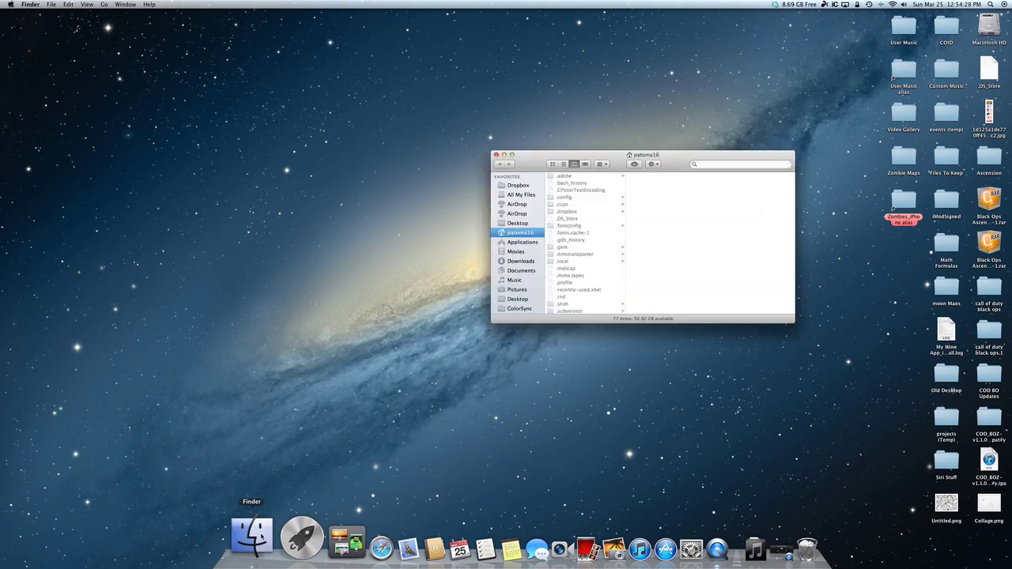
scroll(513, 273, down, 5)
click(512, 273)
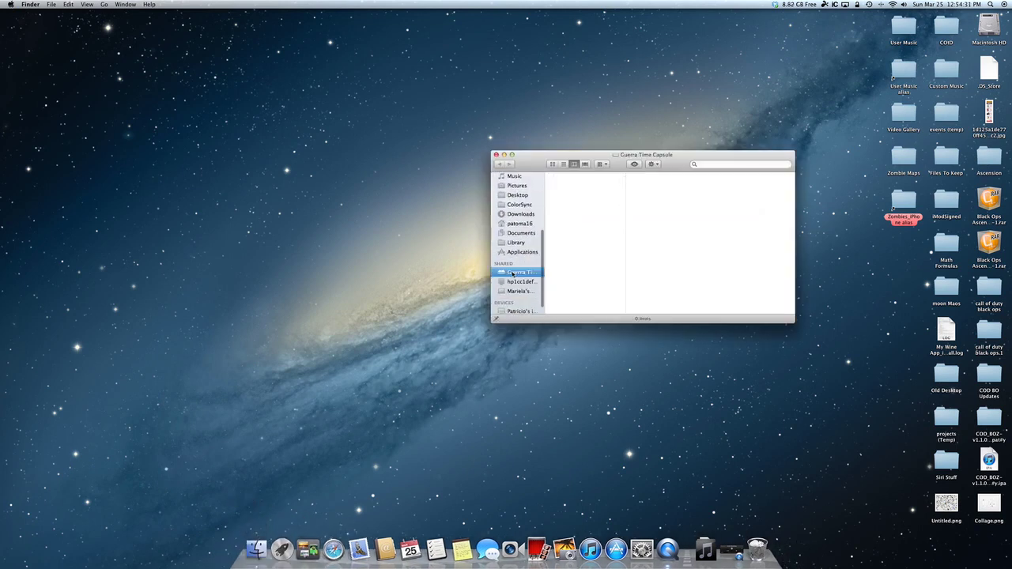
scroll(516, 284, down, 2)
click(520, 301)
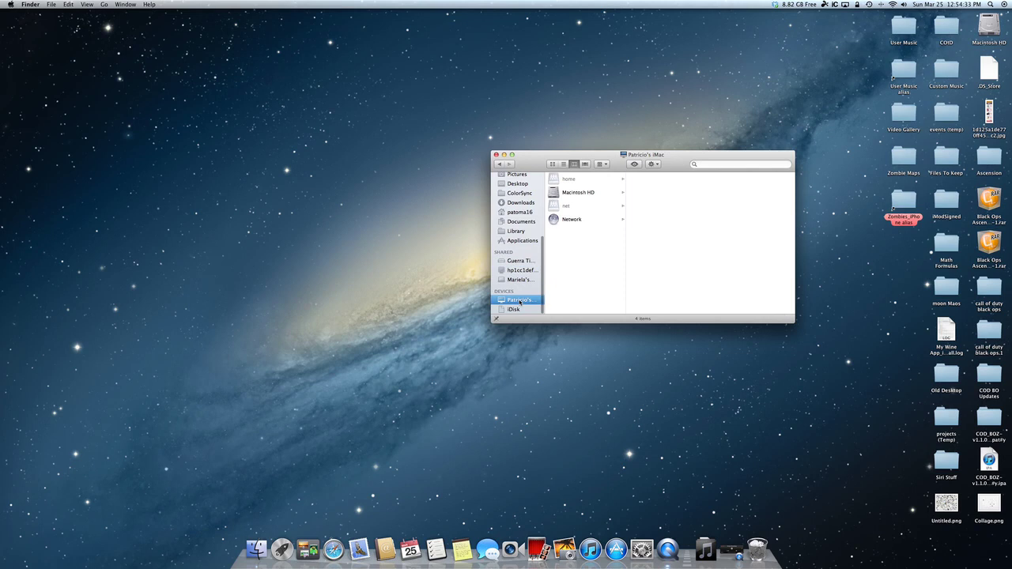
click(578, 191)
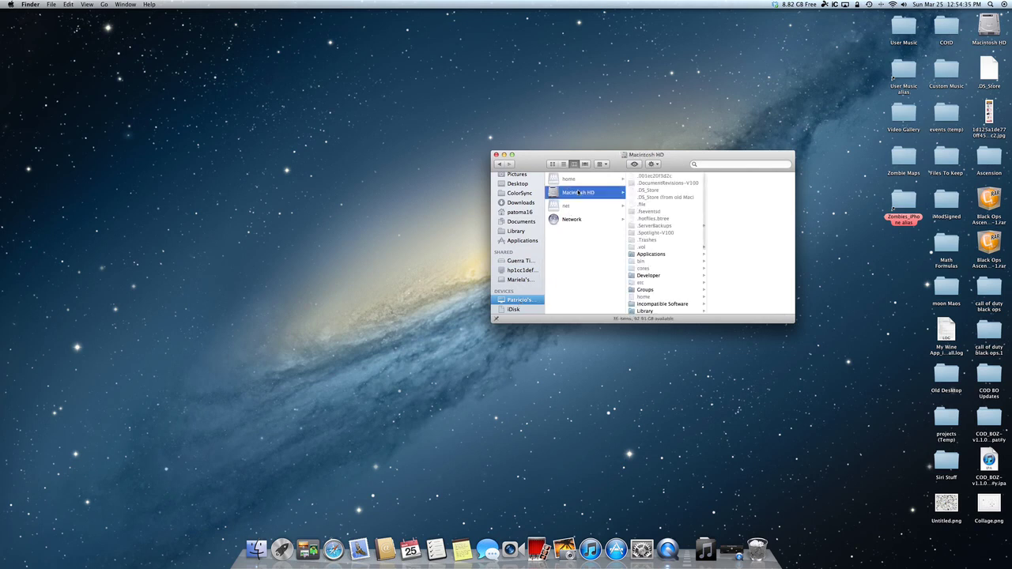
Go to the Developer folder's Applications subfolder and open Graphics Tools.
scroll(666, 242, down, 1)
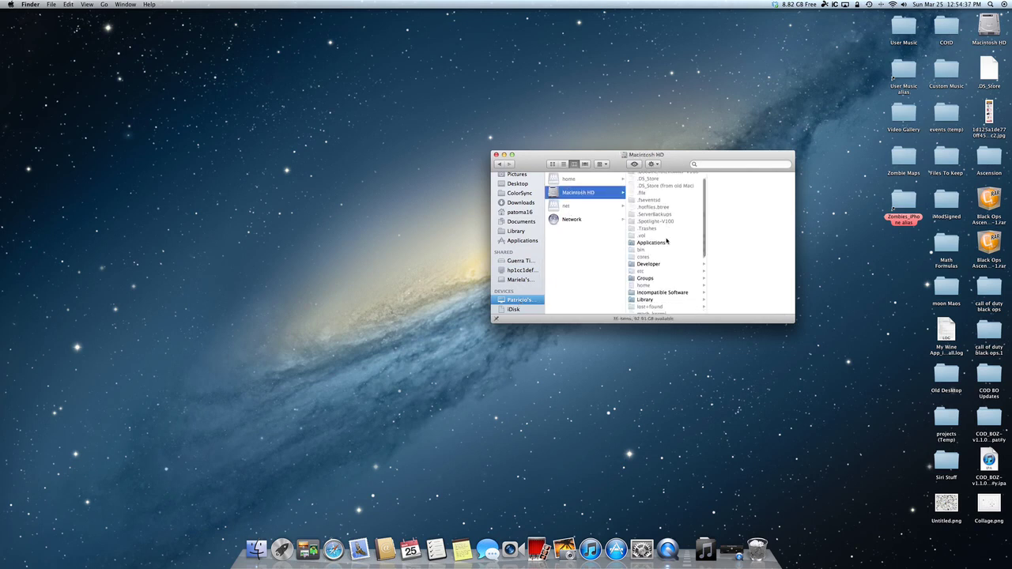
click(653, 264)
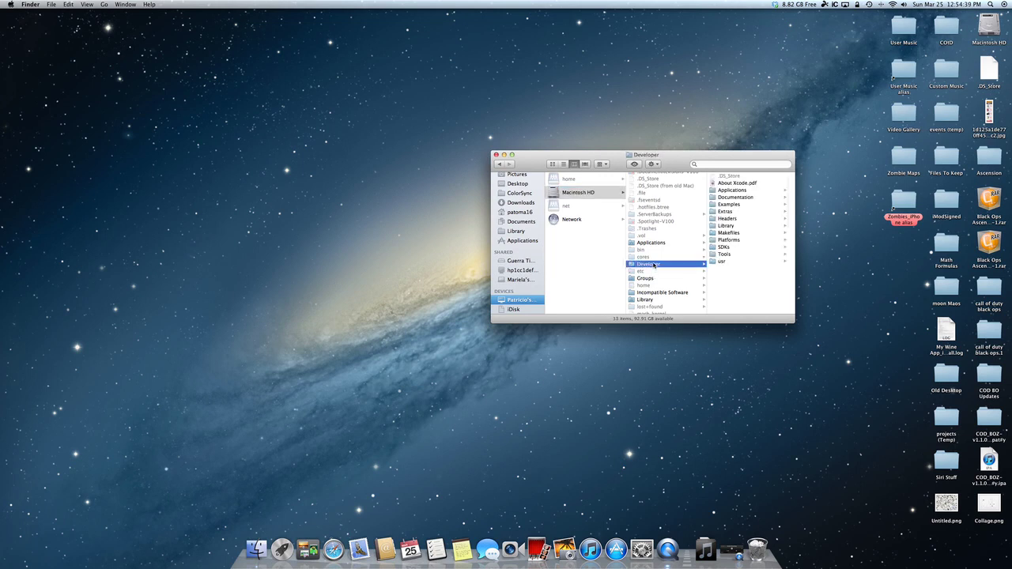
click(746, 191)
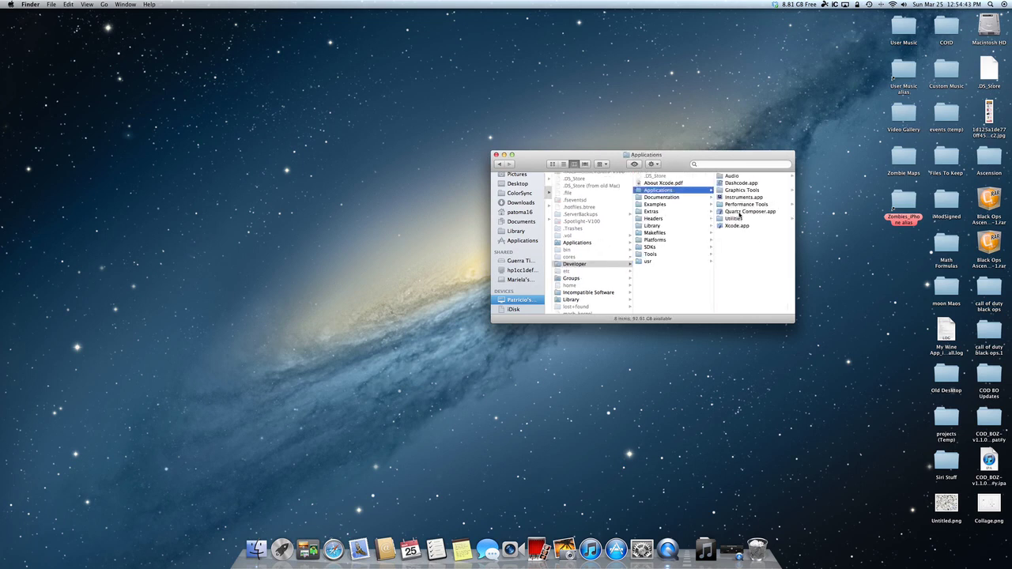
click(738, 191)
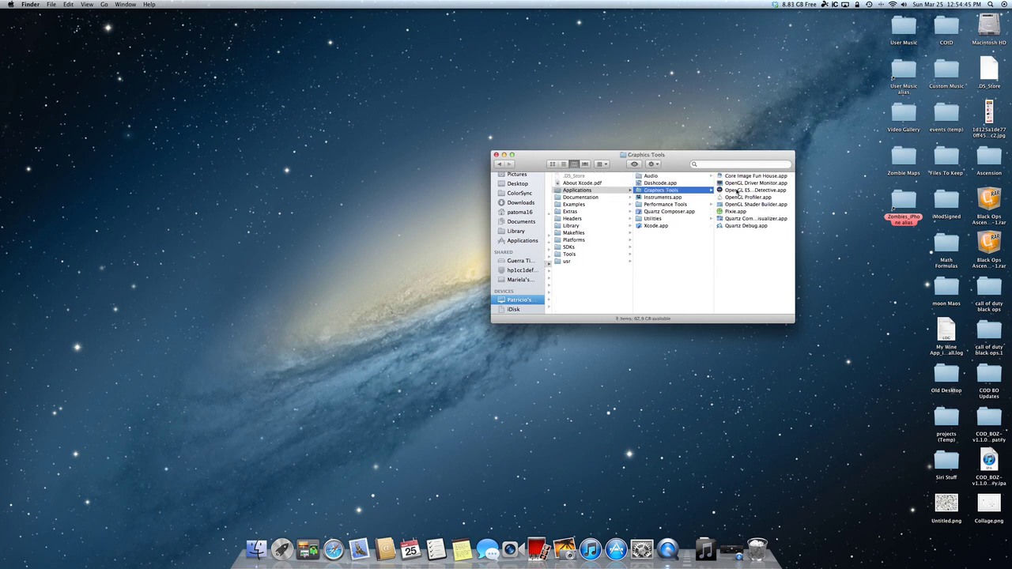
Select Quartz Debug.app in the Graphics Tools folder and launch it.
key(Right)
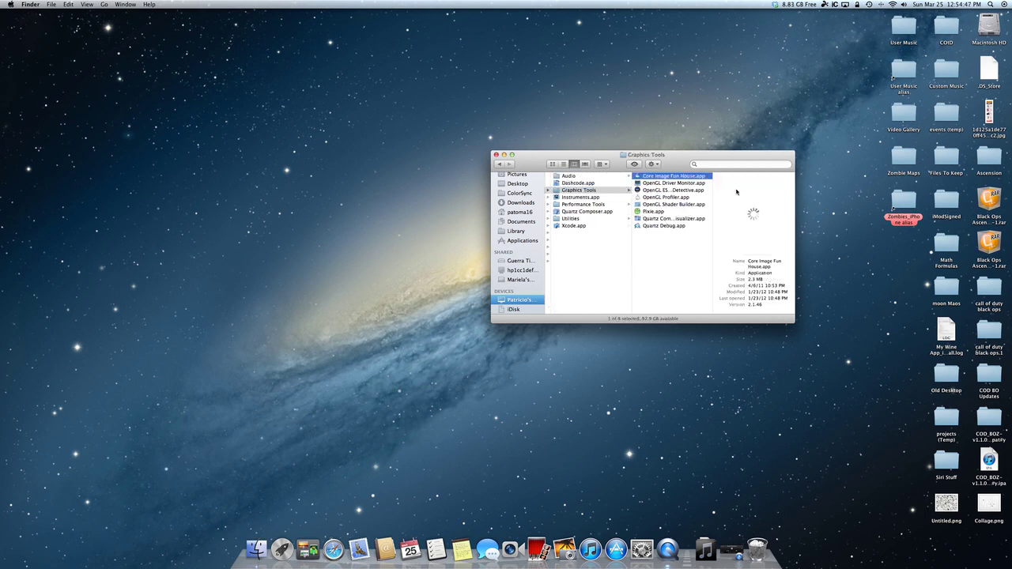
key(Down)
key(Down)
key(Down)
key(Down)
key(Down)
key(Down)
key(Down)
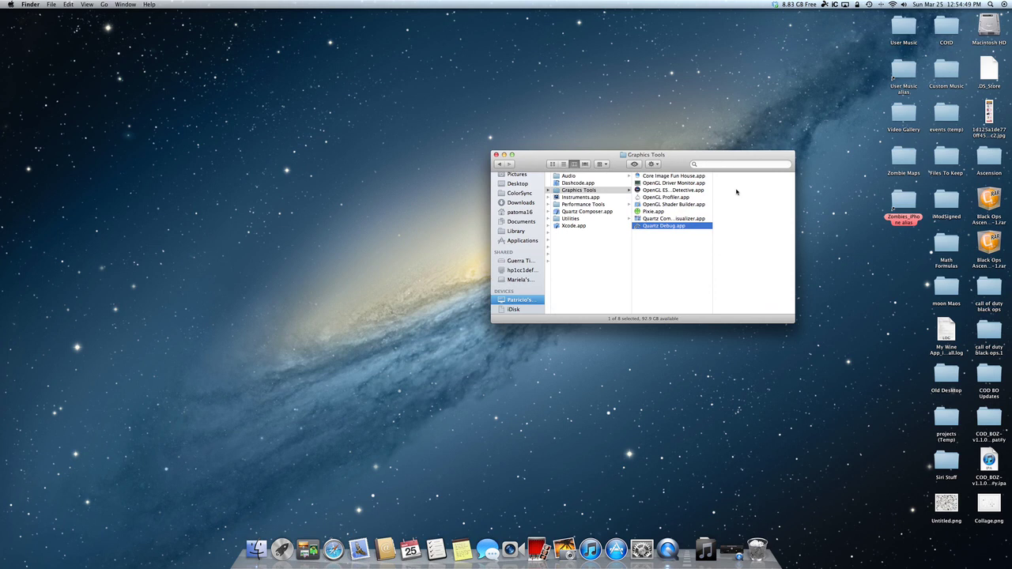
double_click(667, 227)
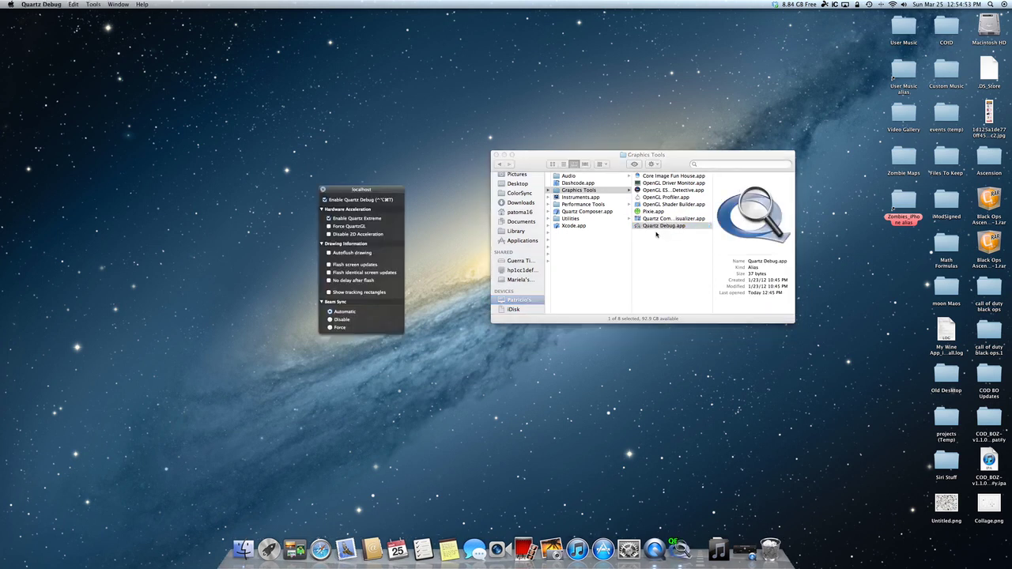
Reposition the Quartz Debug settings panel and open the UI Resolution window, placing it beside that panel.
drag(361, 188, 396, 127)
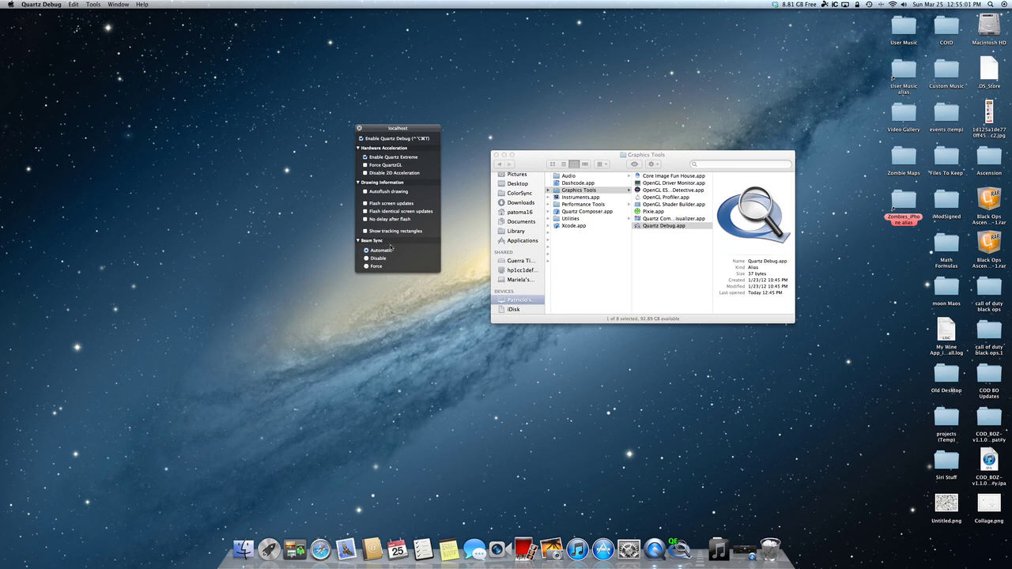
click(118, 4)
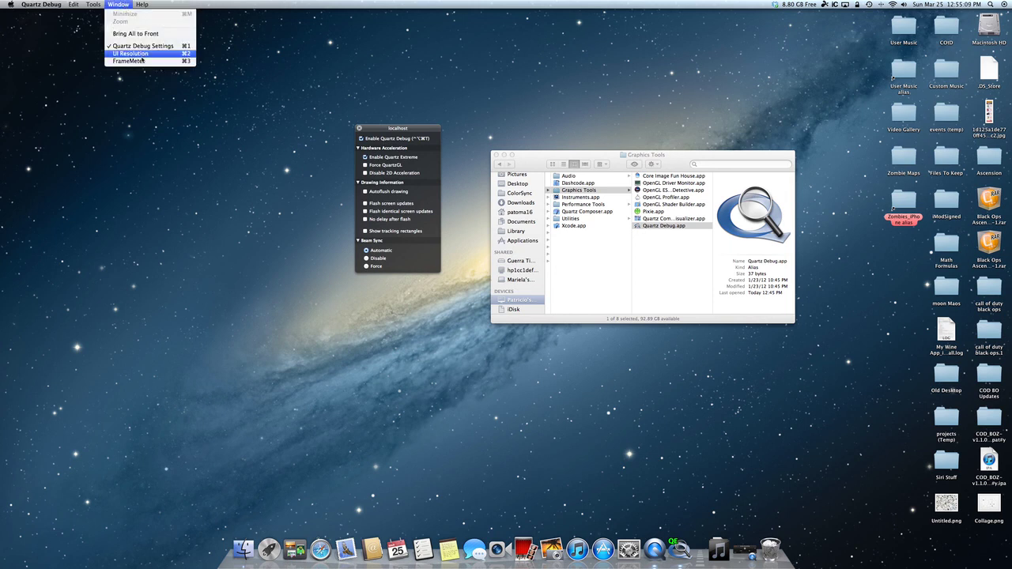
click(2, 87)
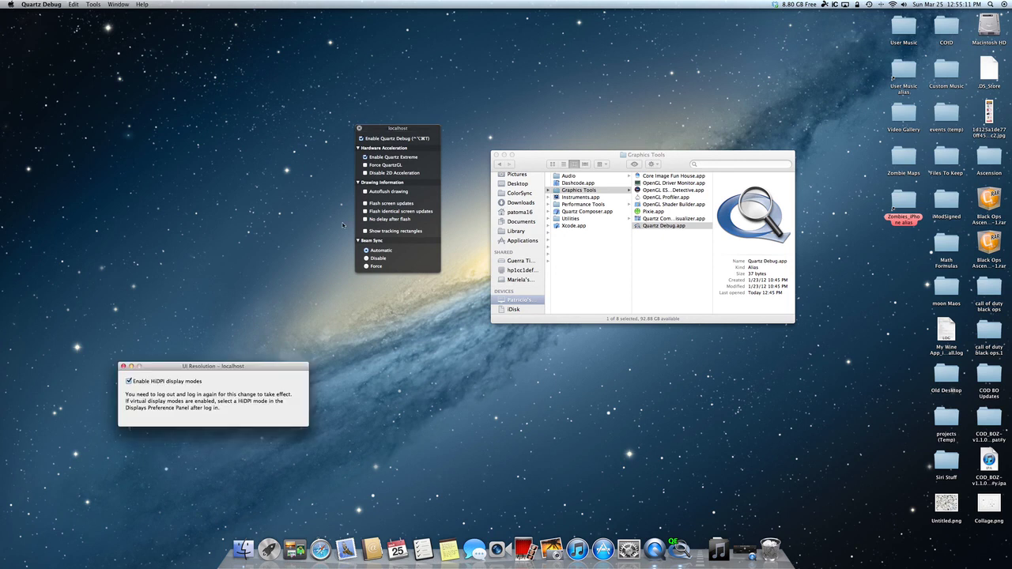
drag(163, 366, 172, 151)
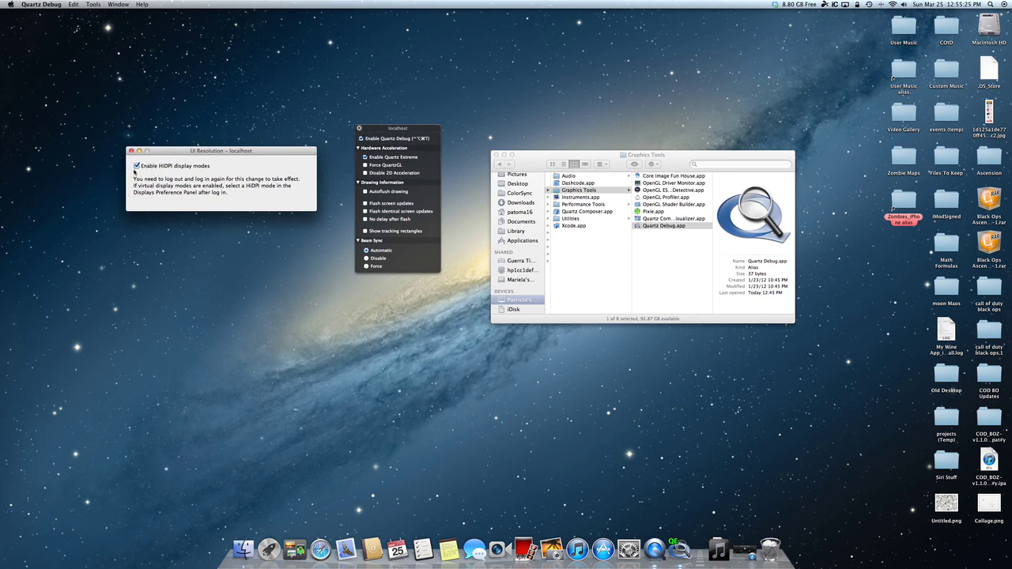
Turn Enable HiDPI display modes off and back on, continuing without logging out each time.
click(137, 166)
click(523, 174)
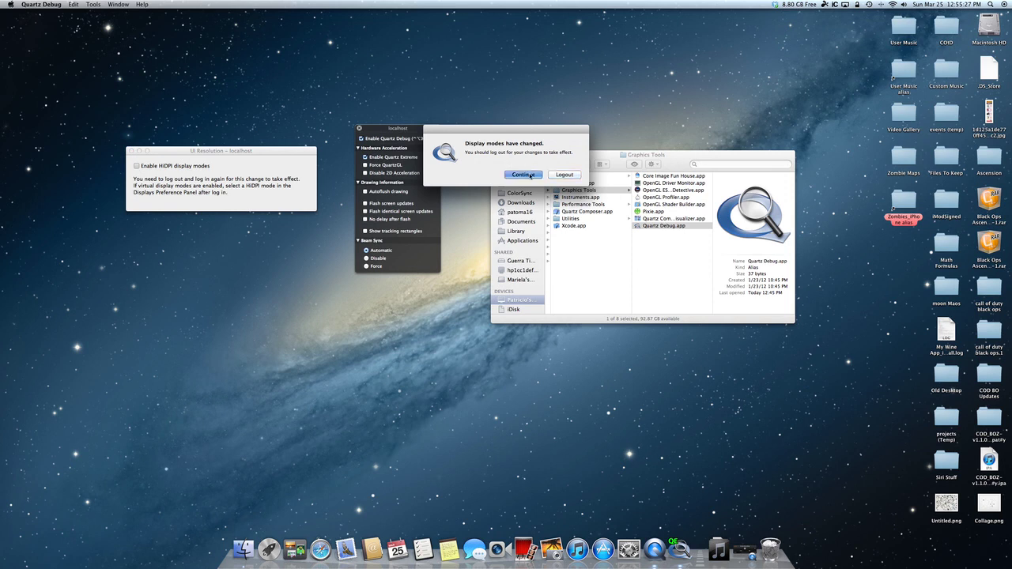
click(137, 166)
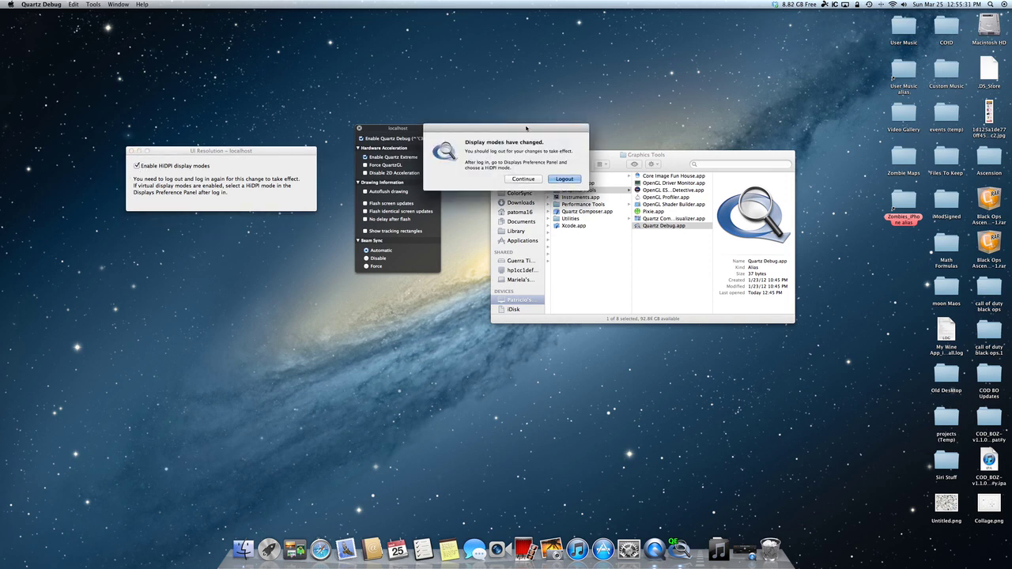
drag(527, 126, 313, 327)
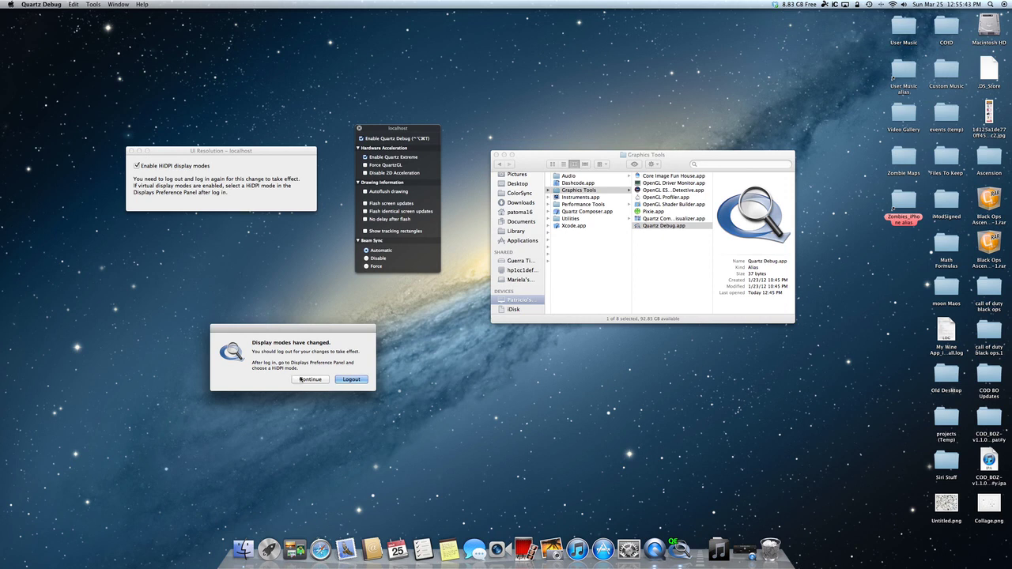
click(294, 379)
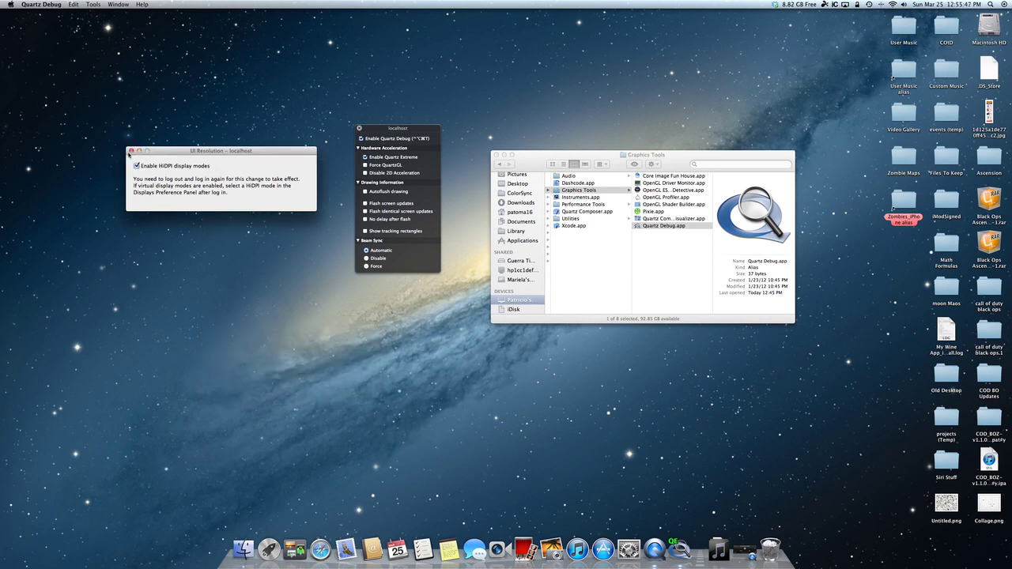
Close the UI Resolution window and quit Quartz Debug, returning to the Graphics Tools folder.
click(131, 150)
key(super+q)
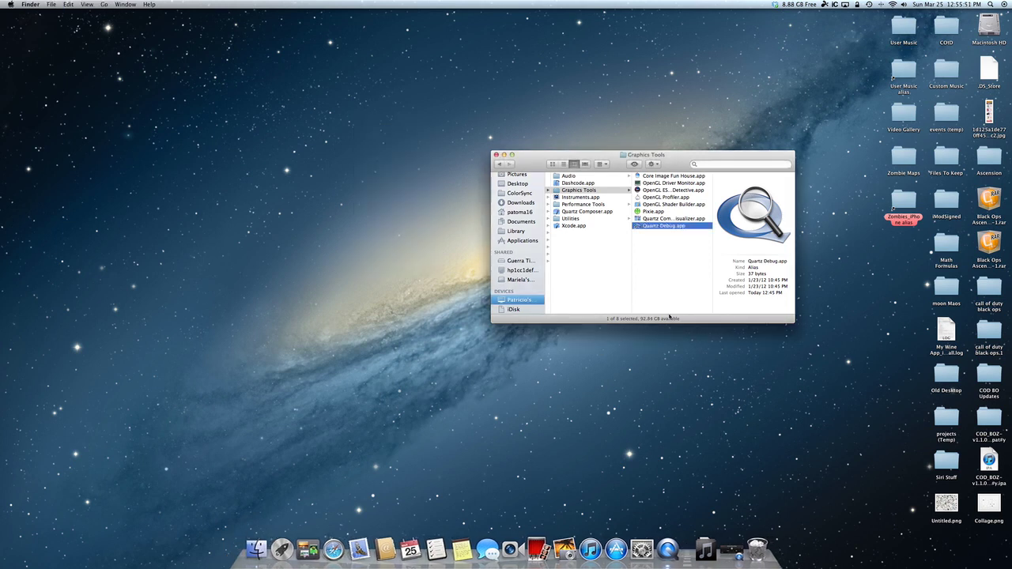
click(655, 286)
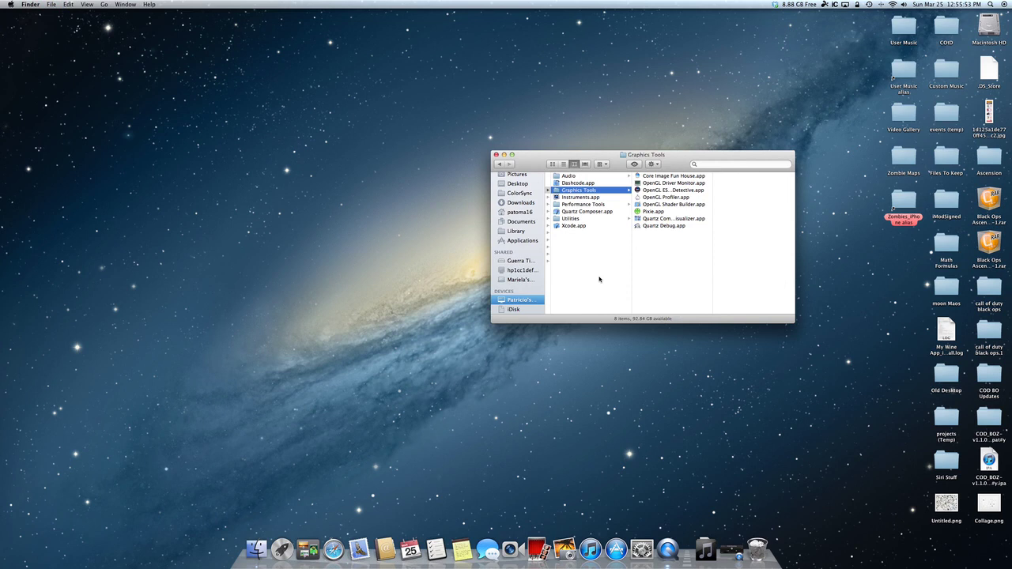
Open the Displays settings in System Preferences and examine the HiDPI entries in the list of resolutions.
click(641, 542)
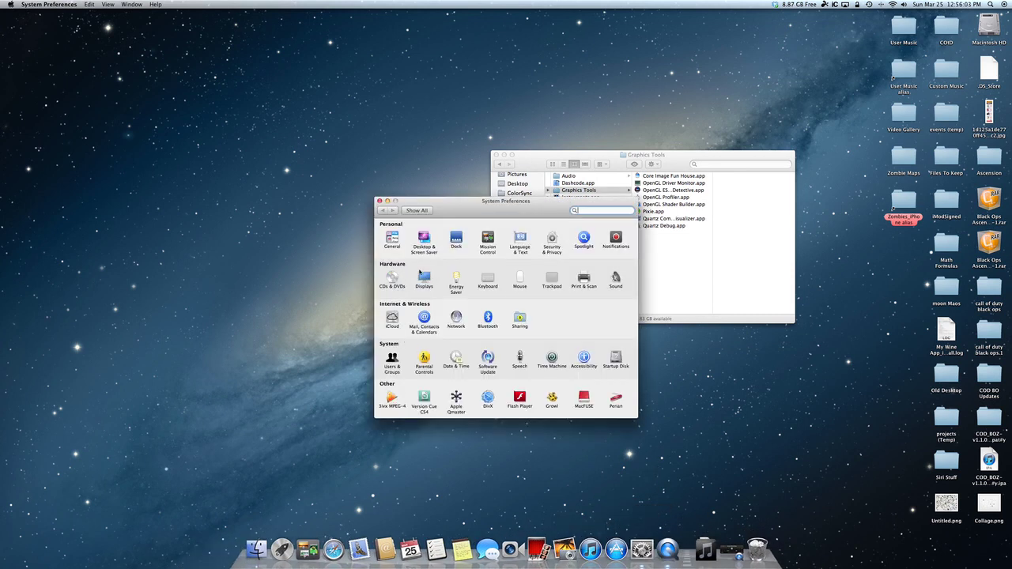
click(421, 274)
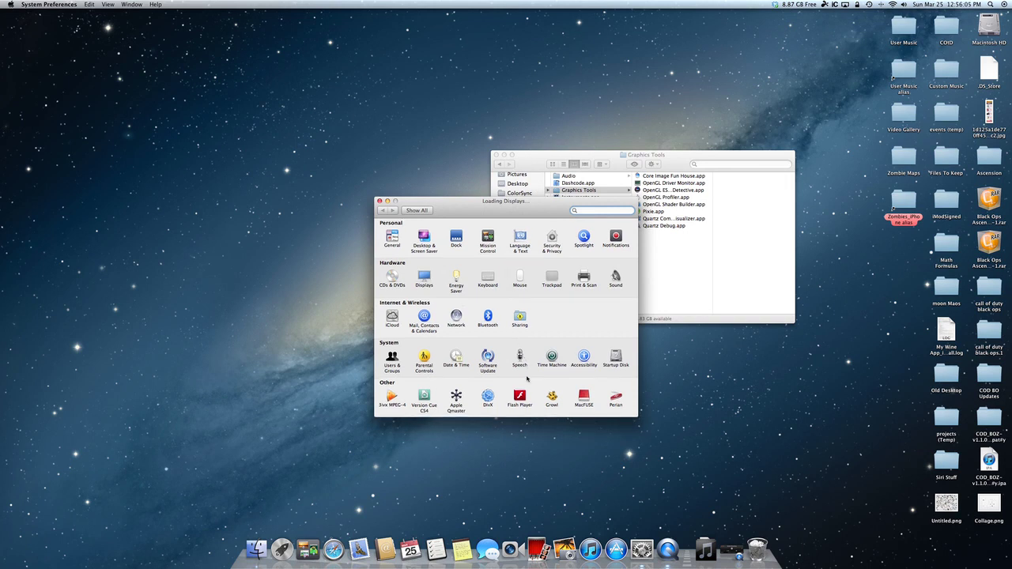
scroll(465, 293, down, 3)
scroll(459, 291, up, 3)
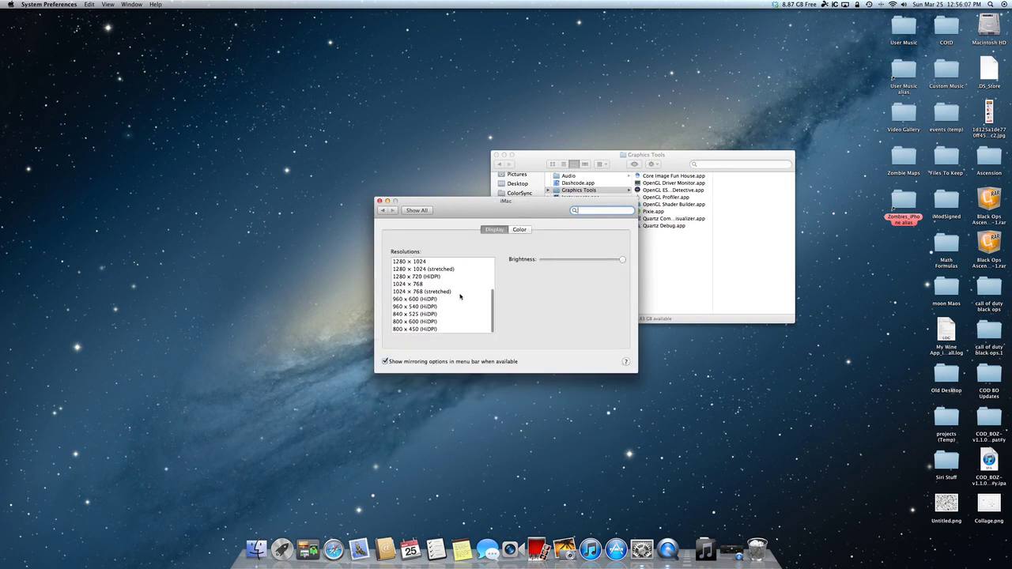
scroll(432, 277, down, 5)
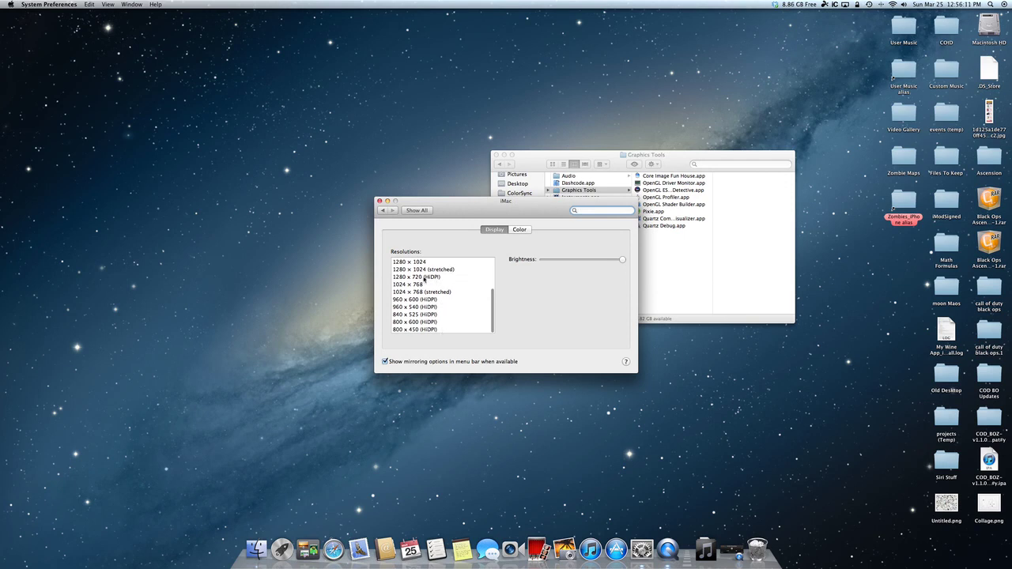
Try to switch the display resolution to 1280 × 720 (HiDPI).
click(432, 277)
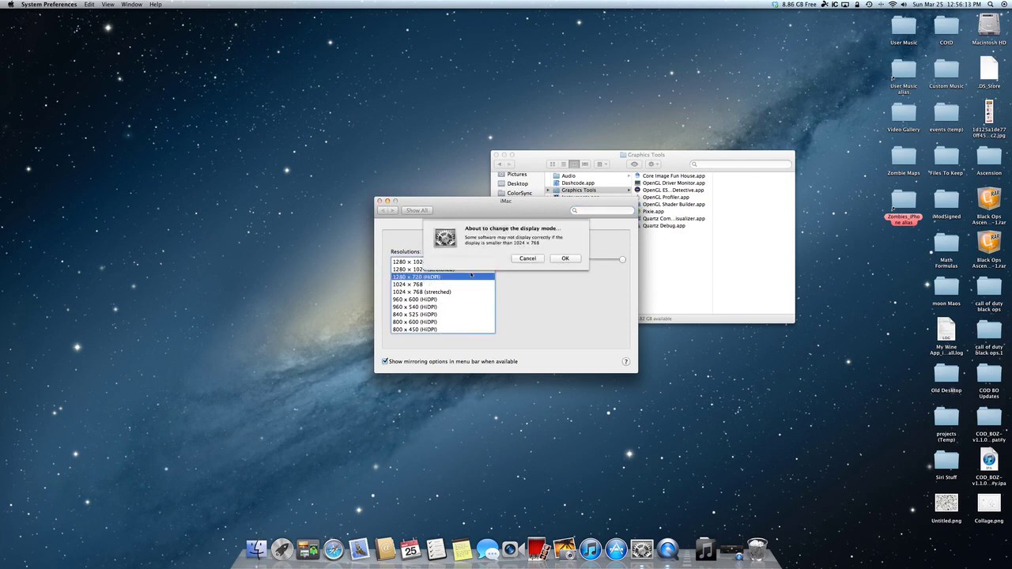
click(527, 258)
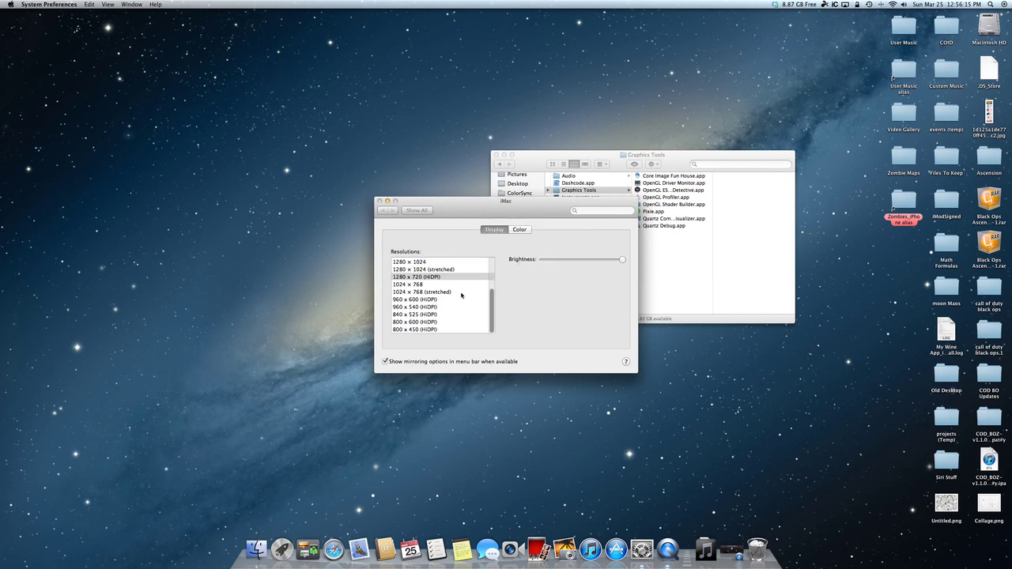
scroll(444, 327, down, 2)
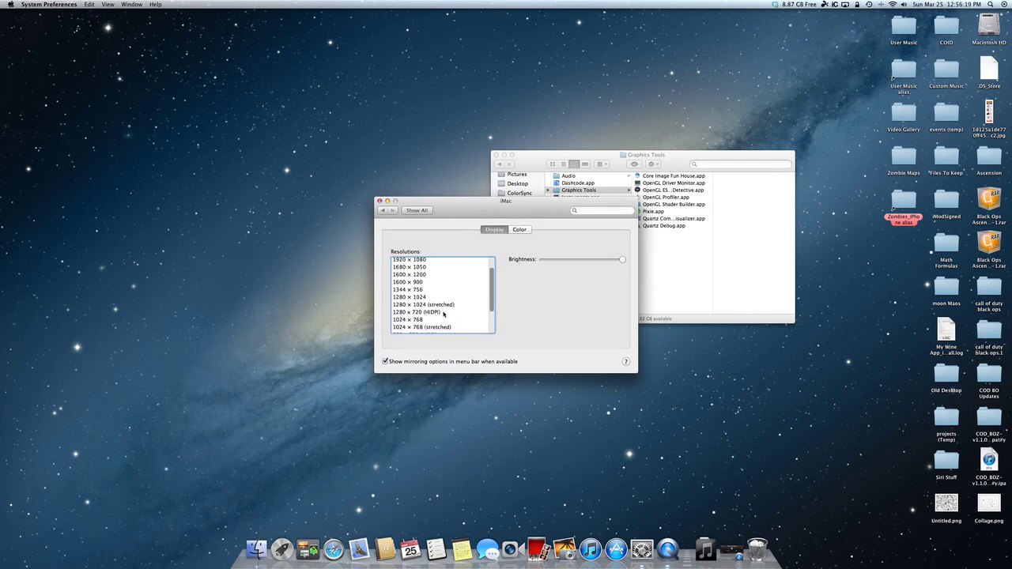
Switch the display resolution to 1280 × 720 (HiDPI).
click(444, 311)
click(565, 261)
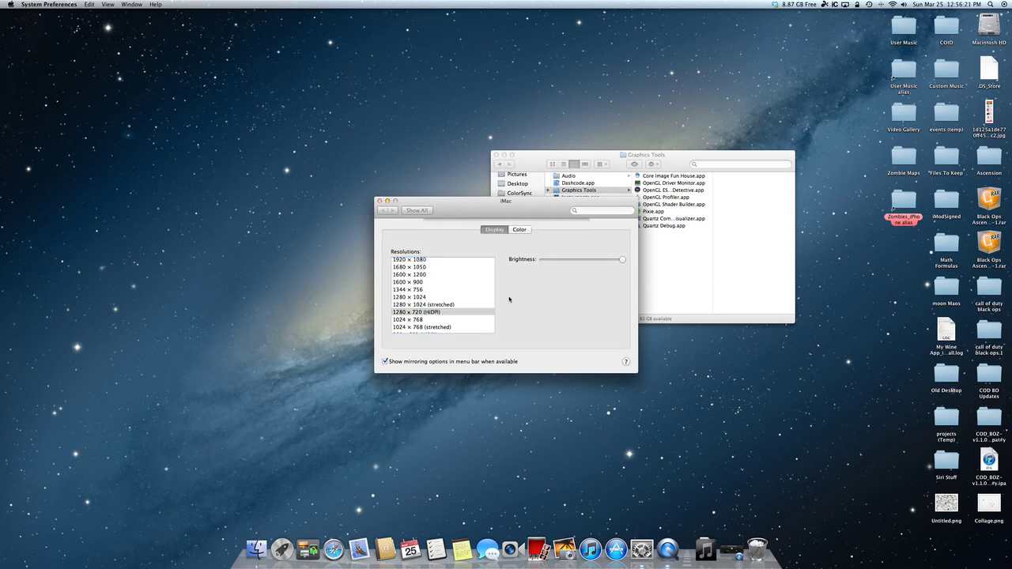
drag(926, 198, 581, 87)
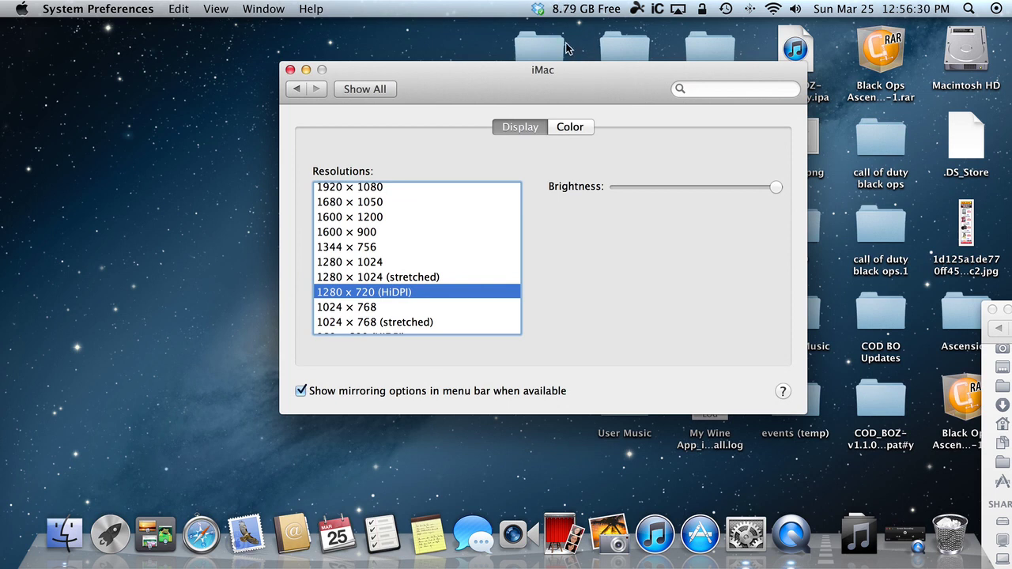
Examine how the Dropbox and free-memory status menus are drawn in the HiDPI mode.
click(539, 10)
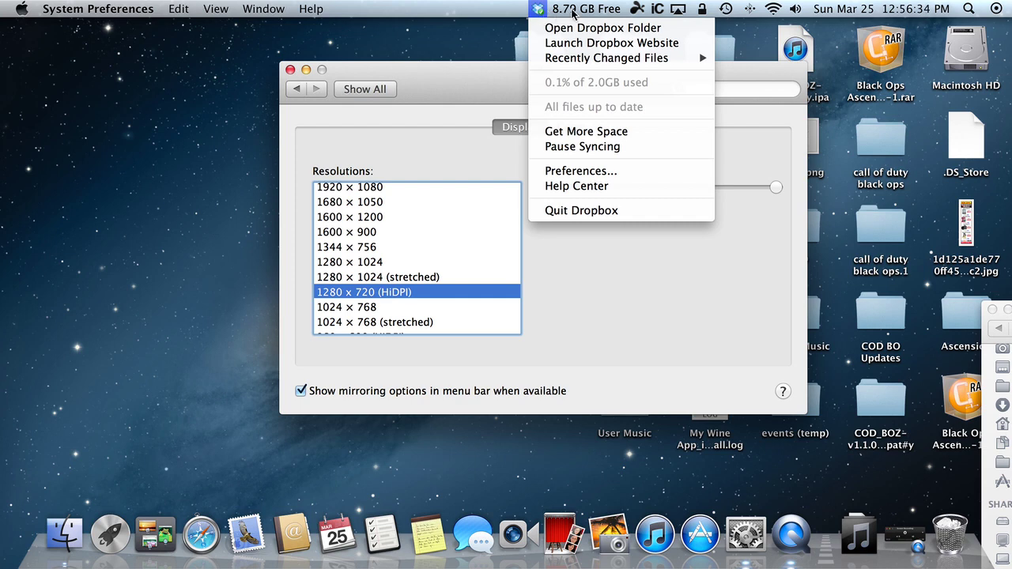
click(576, 9)
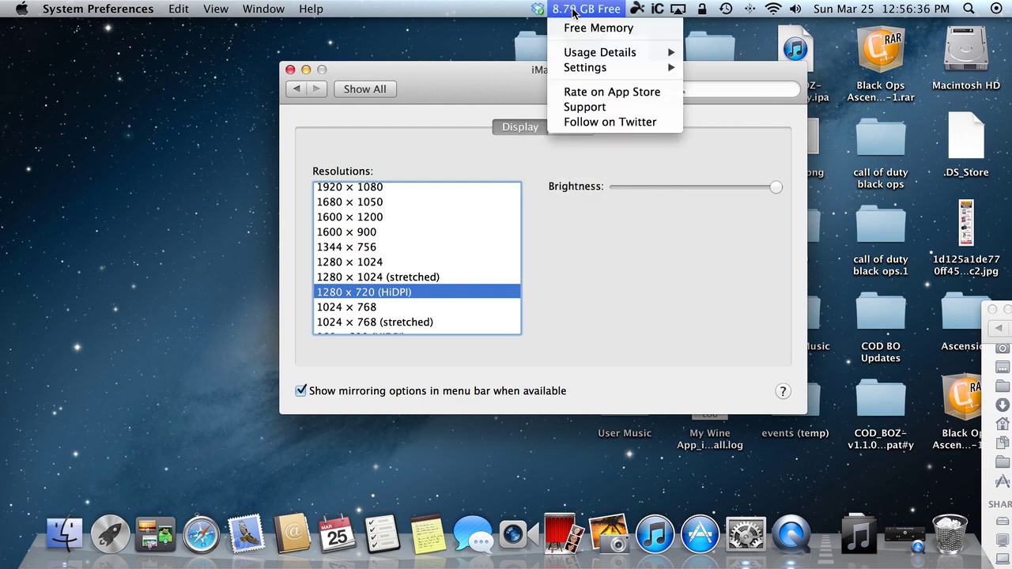
click(538, 9)
click(538, 9)
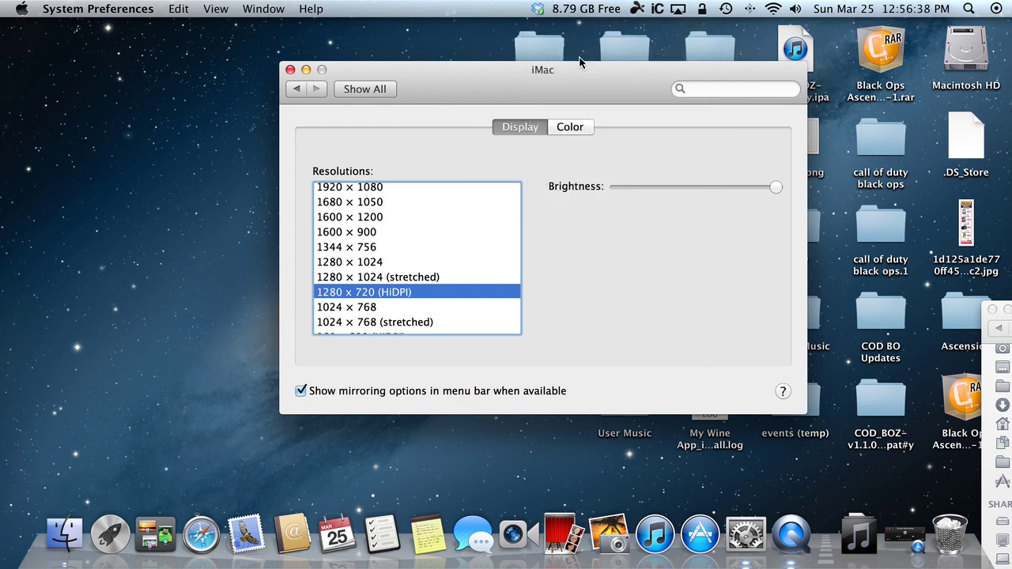
Open Launchpad and browse its pages to examine how sharply the application icons are drawn.
key(F4)
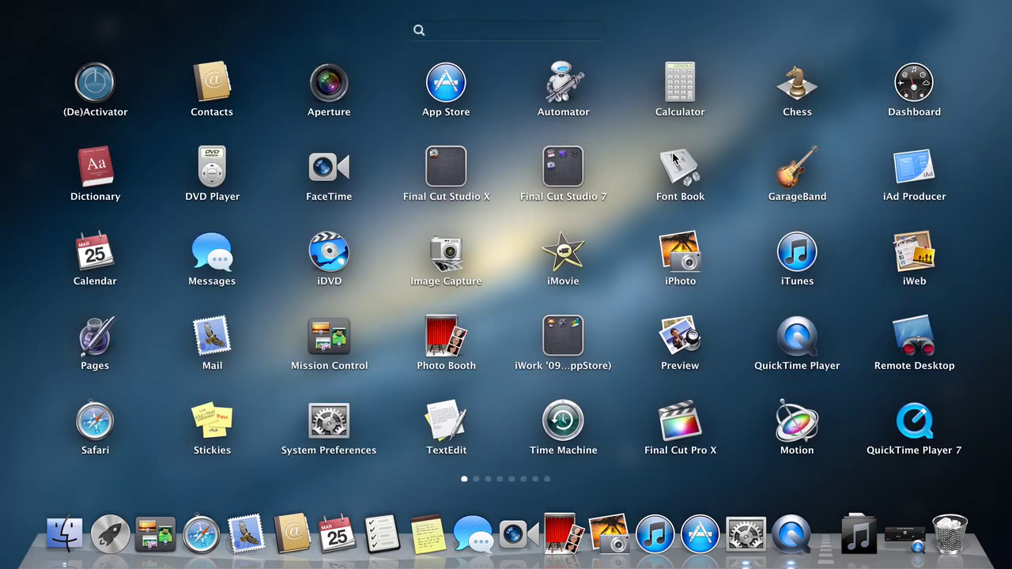
scroll(675, 158, right, 3)
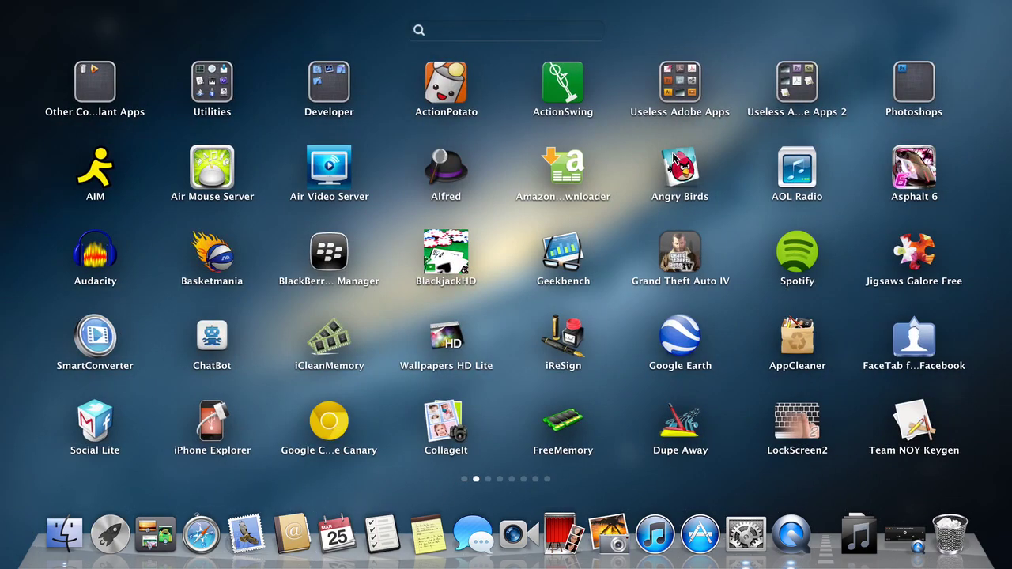
scroll(622, 278, right, 9)
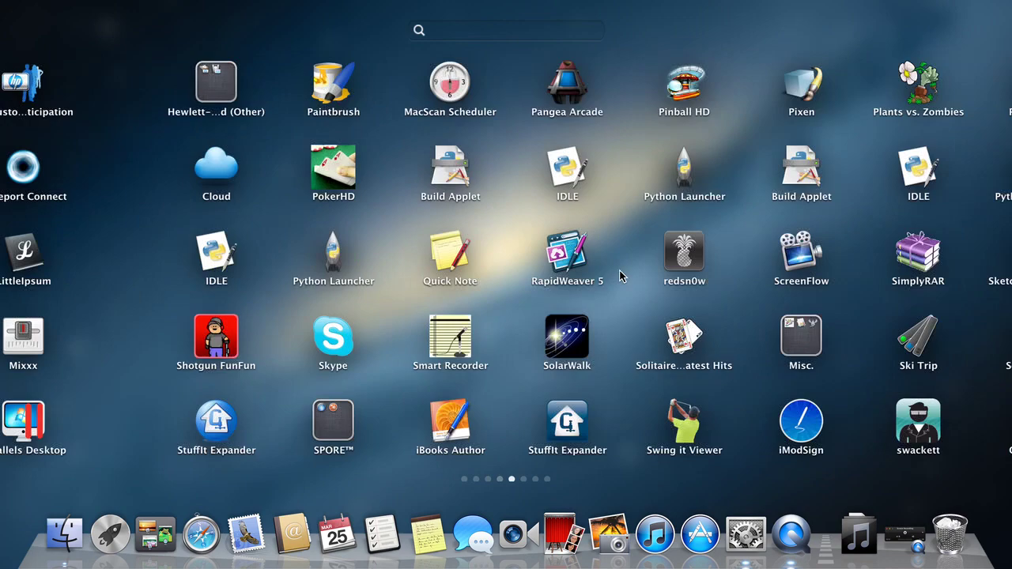
scroll(620, 276, right, 6)
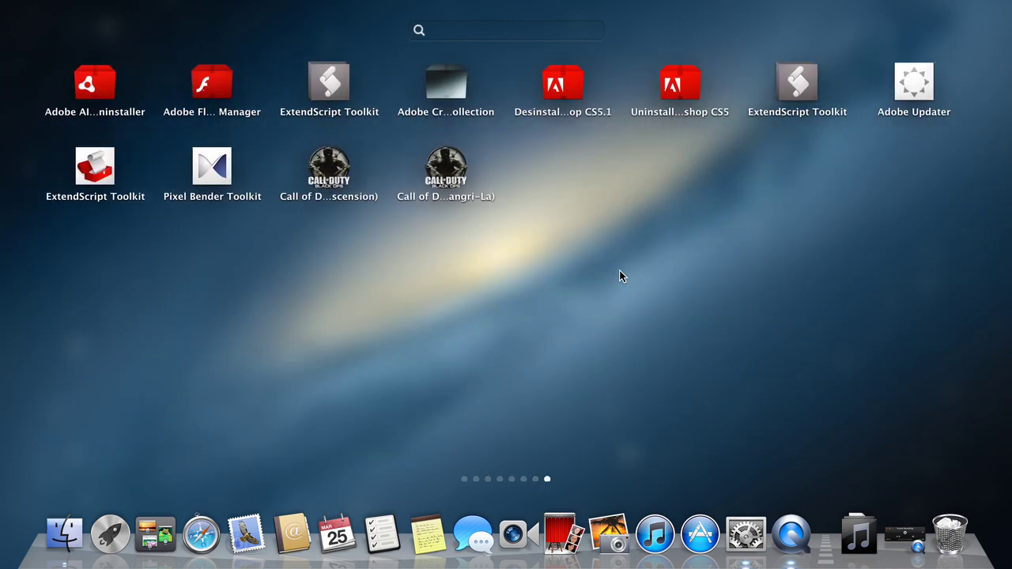
scroll(620, 276, left, 3)
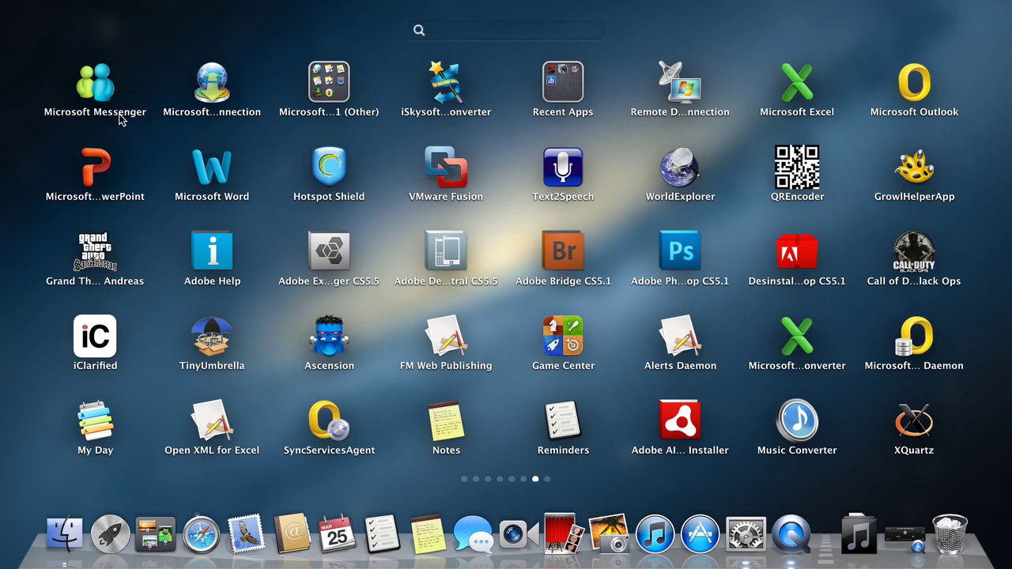
Place Microsoft Word in the Dock beside QuickTime Player to compare the enlarged icons, and remove Word from the Dock again.
click(221, 166)
drag(222, 166, 806, 528)
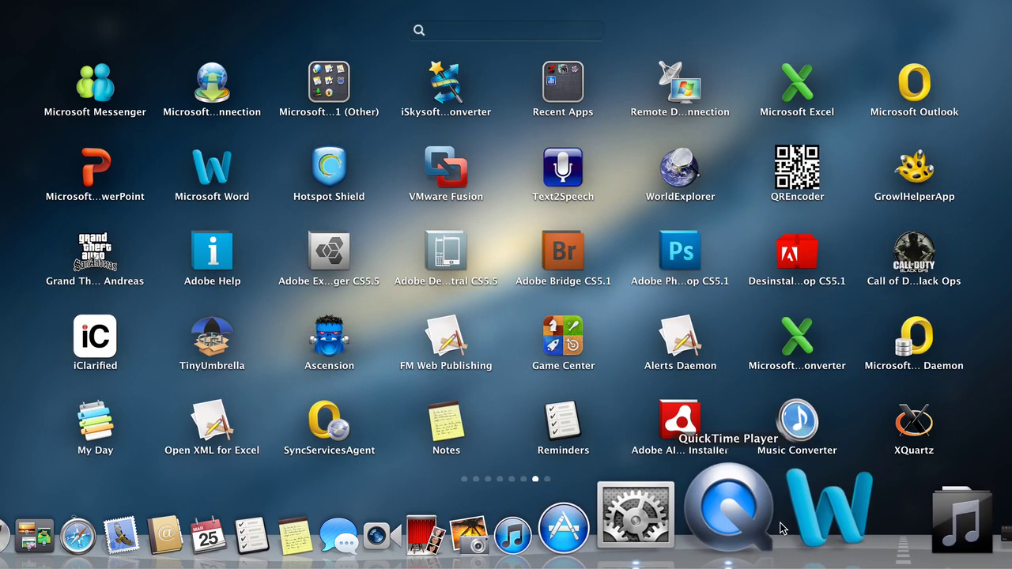
drag(805, 522, 672, 328)
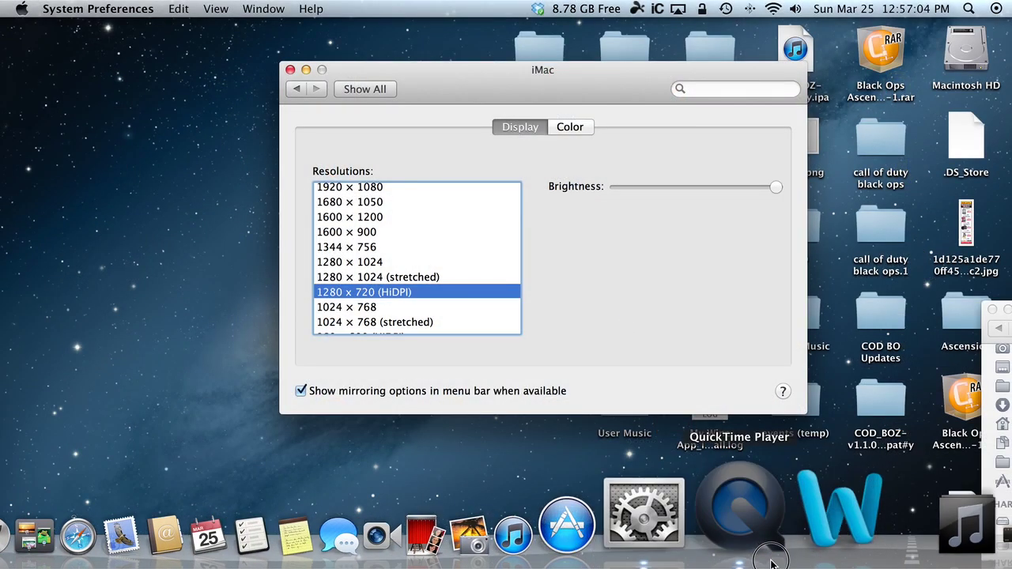
right_click(771, 558)
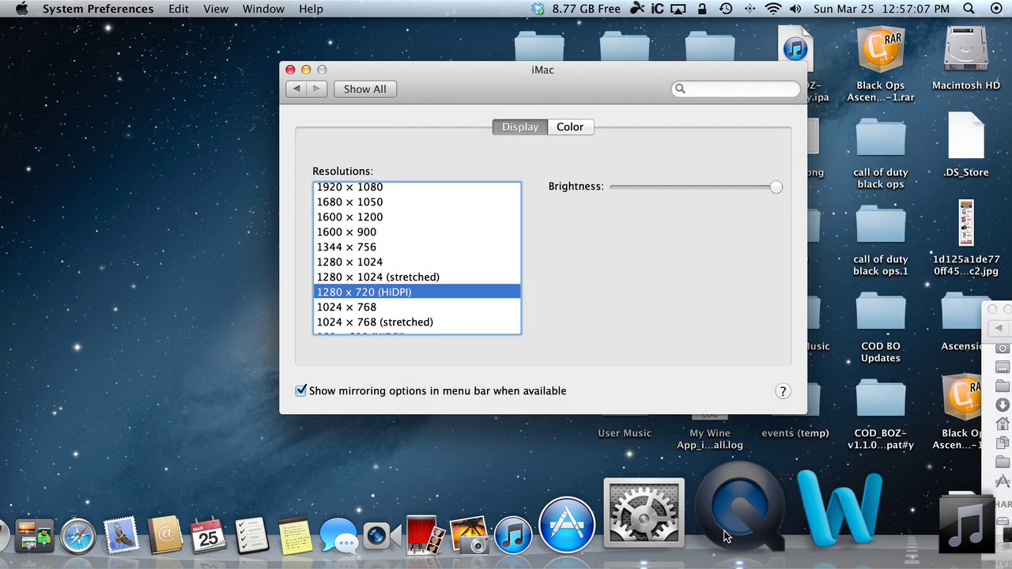
click(725, 533)
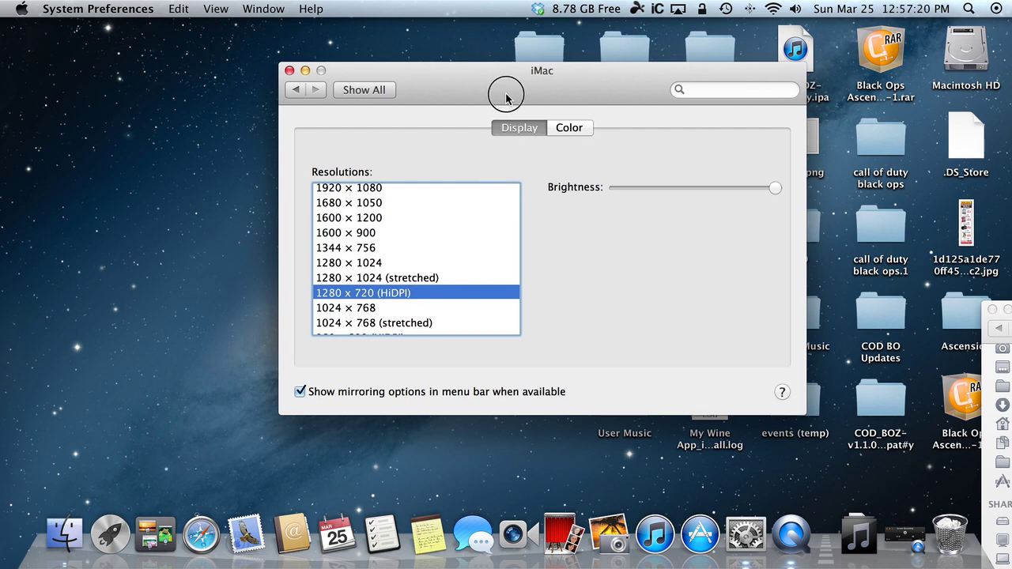
Move the Displays window aside and close the Graphics Tools Finder window at the edge of the desktop.
drag(502, 90, 389, 128)
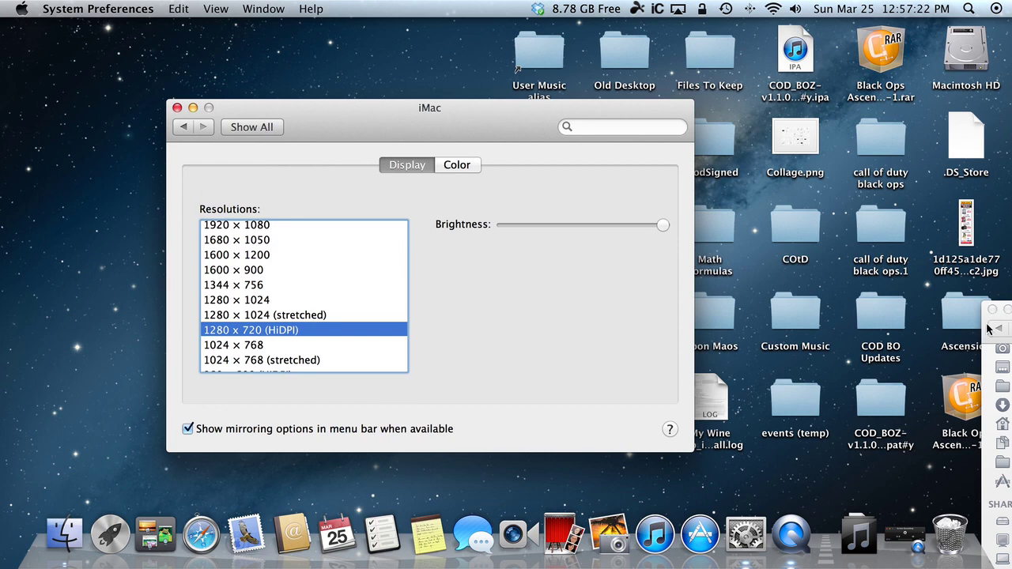
click(937, 311)
click(925, 310)
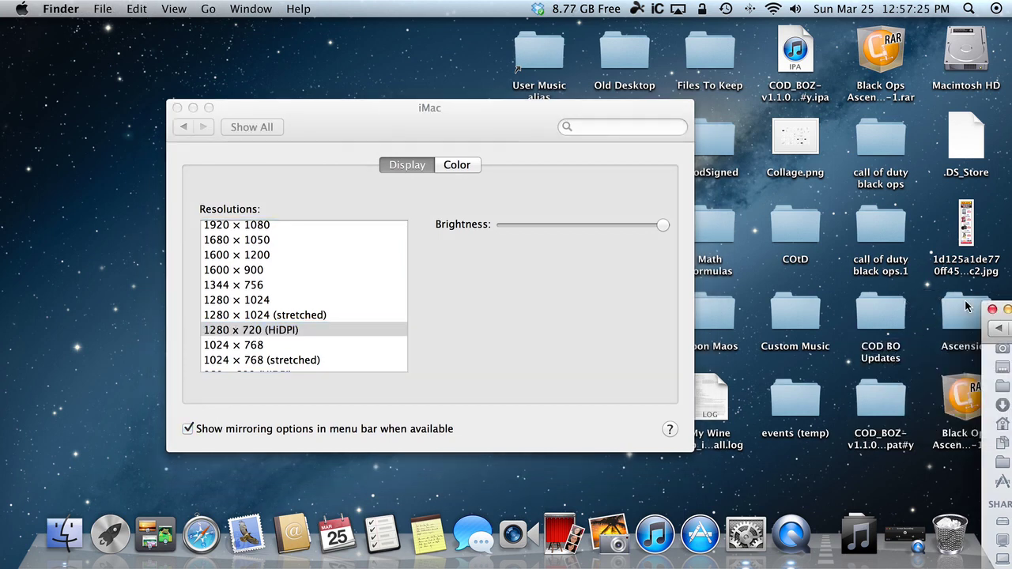
click(993, 309)
click(513, 322)
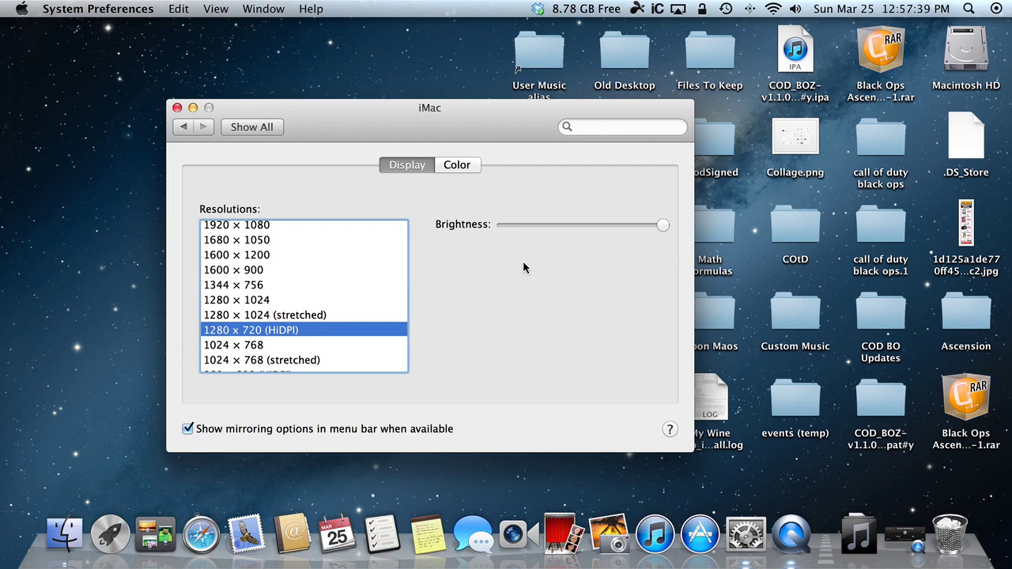
key(F4)
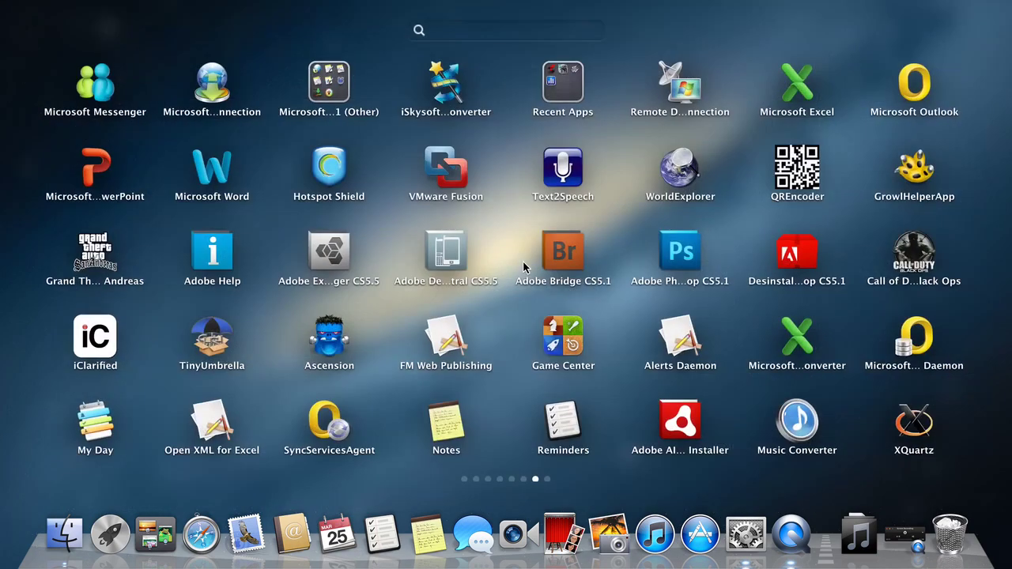
key(Escape)
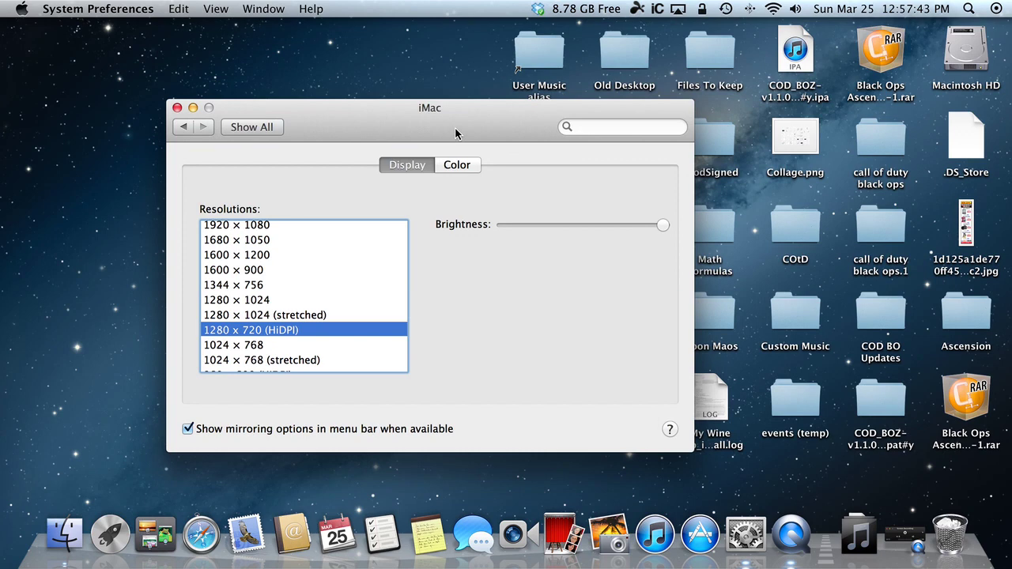
drag(455, 133, 486, 122)
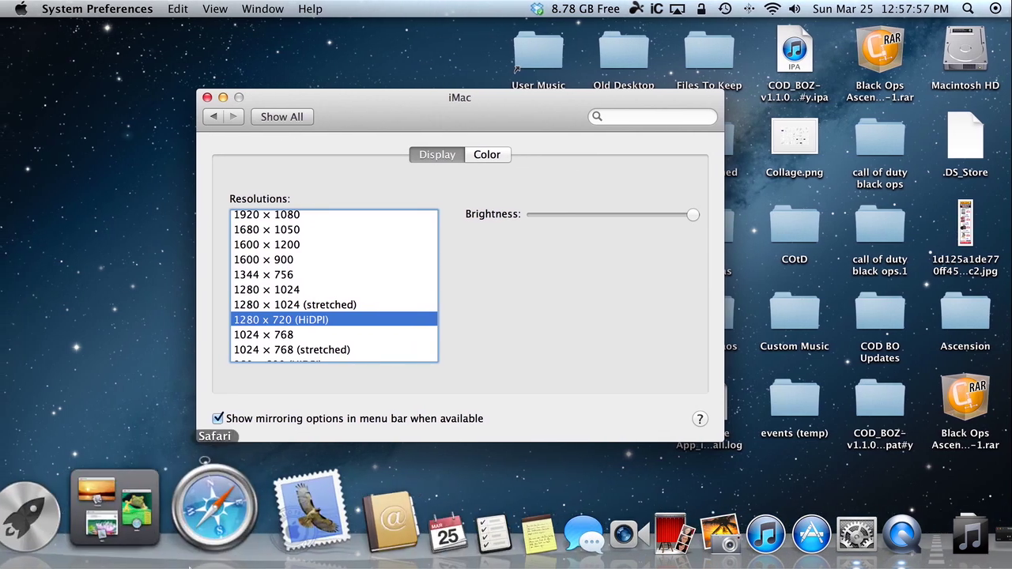
Switch to Safari, open cnn.com and inspect the home page's text and images enlarged and at normal size.
click(196, 518)
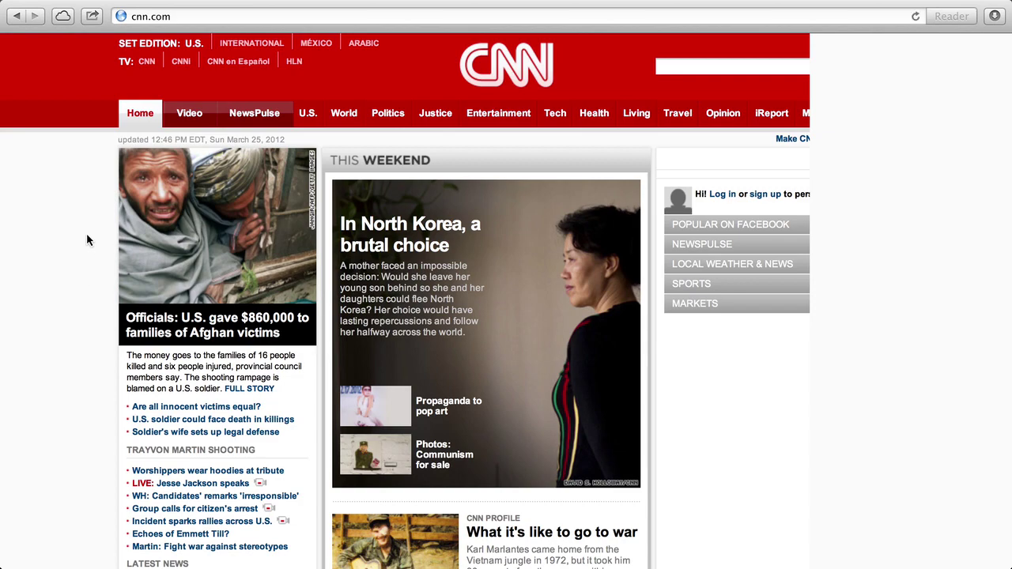
scroll(86, 233, up, 5)
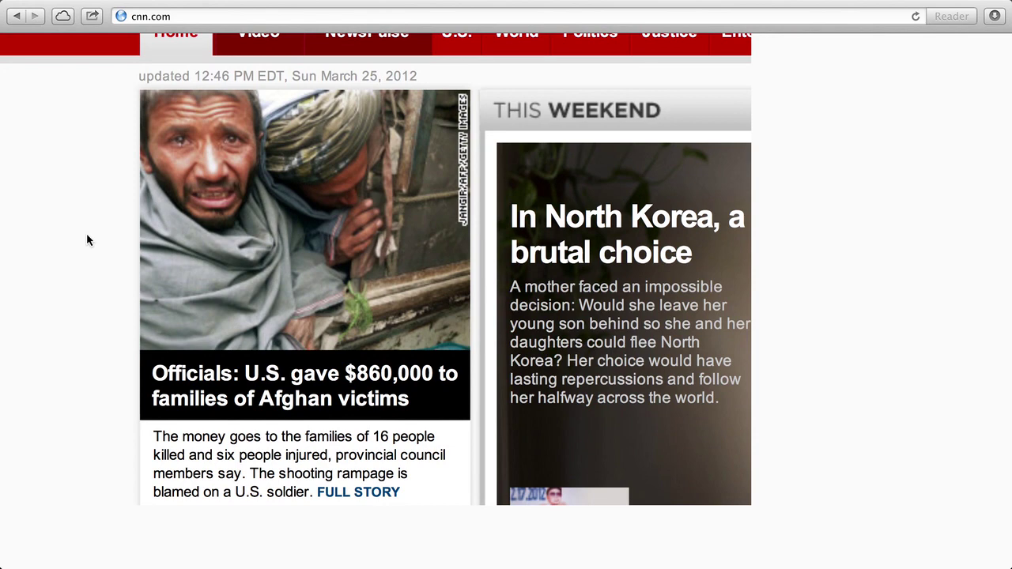
scroll(86, 240, down, 5)
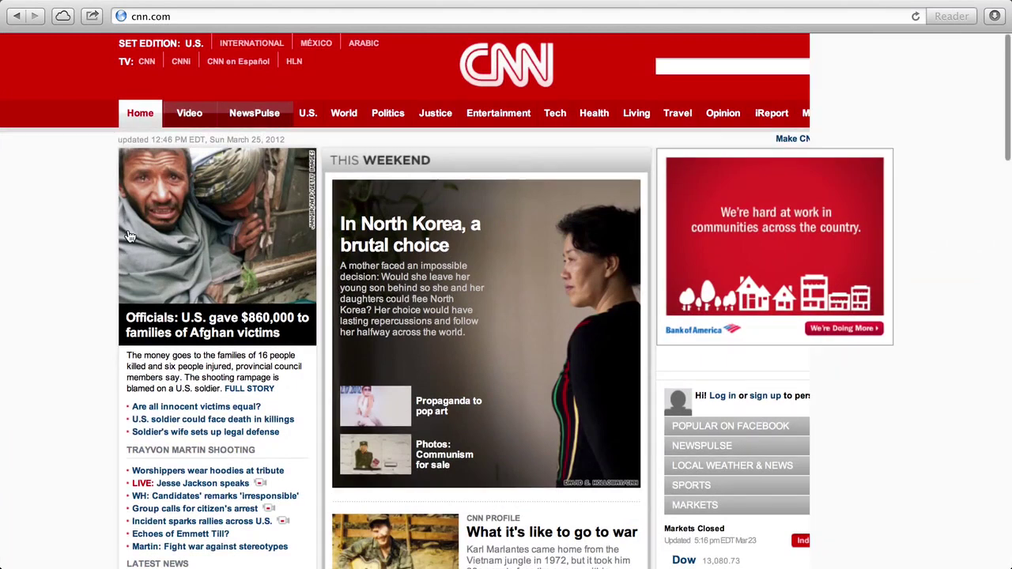
Open the CNN article about the $860,000 paid to families of Afghan victims, examine its text and photo, and return to the home page.
click(232, 212)
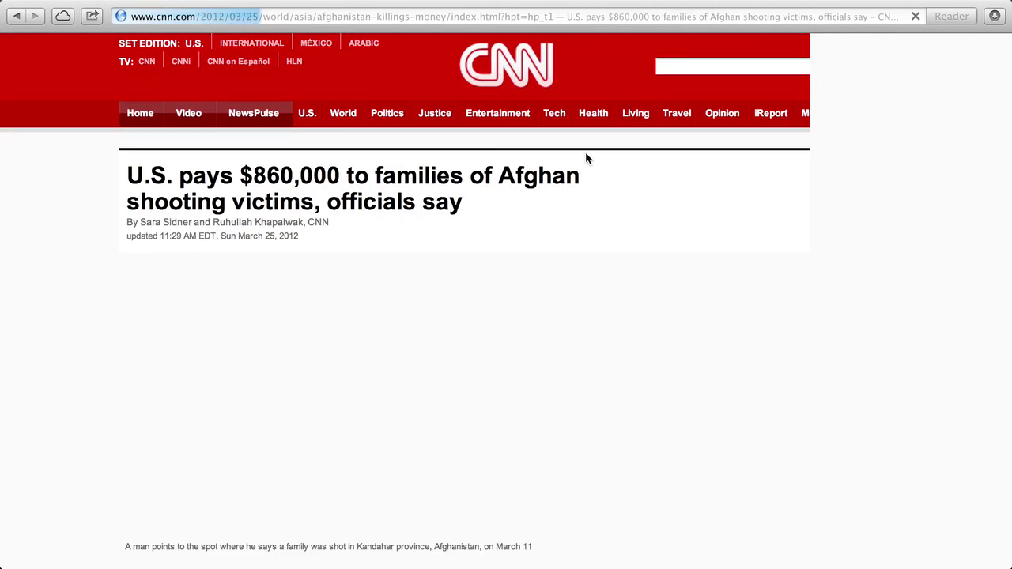
scroll(282, 365, down, 5)
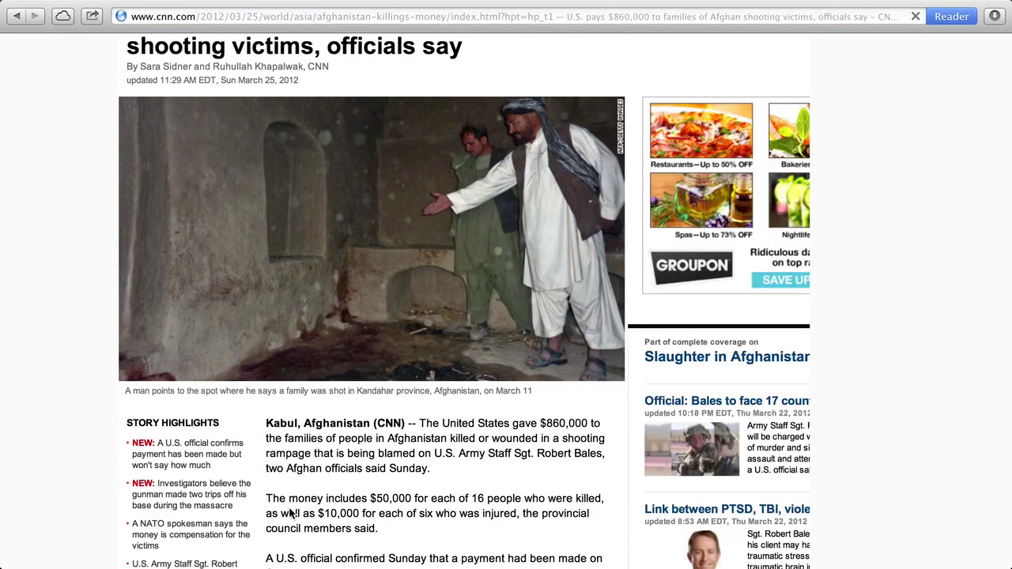
scroll(435, 377, up, 5)
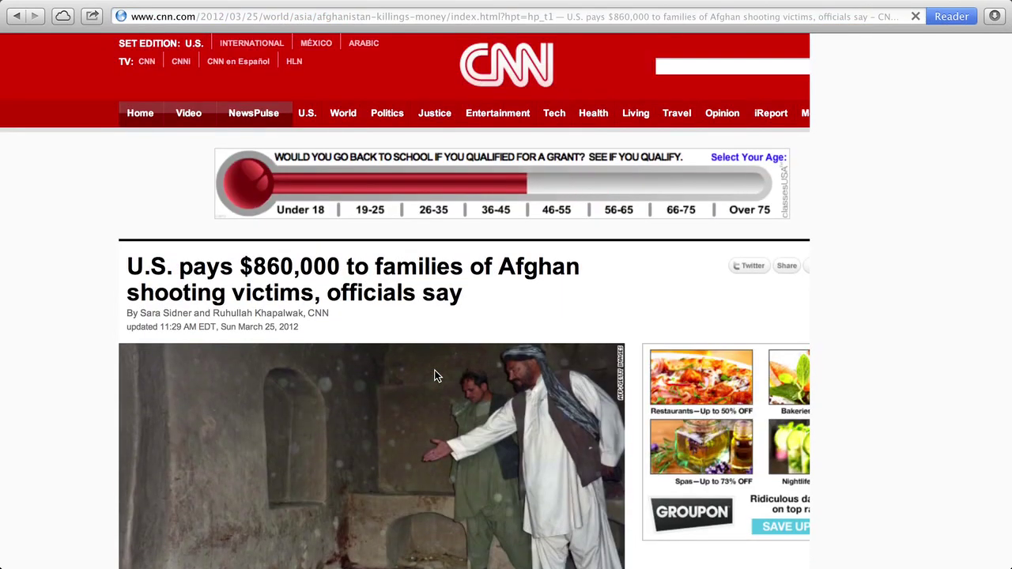
scroll(420, 245, down, 3)
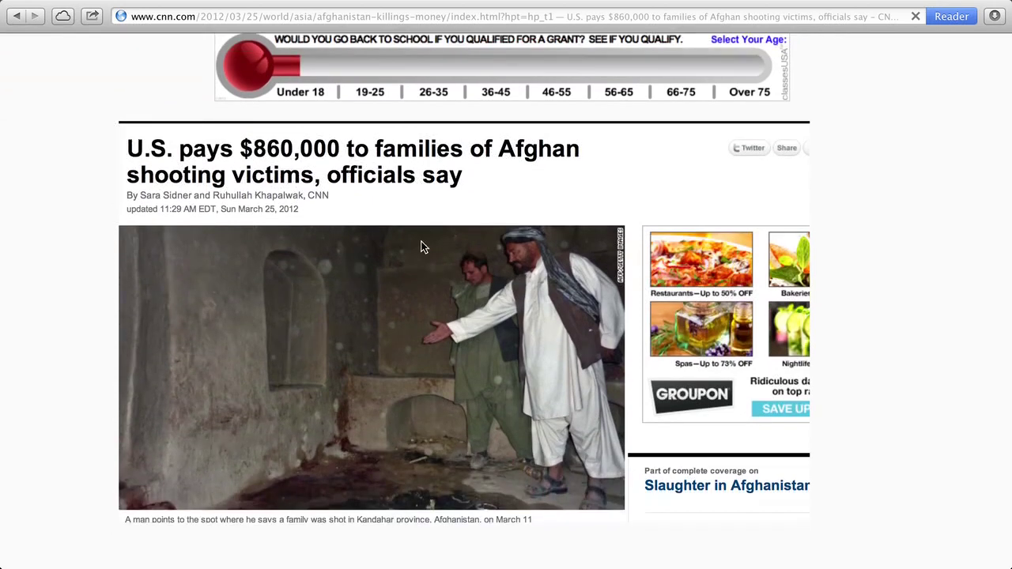
scroll(422, 247, down, 2)
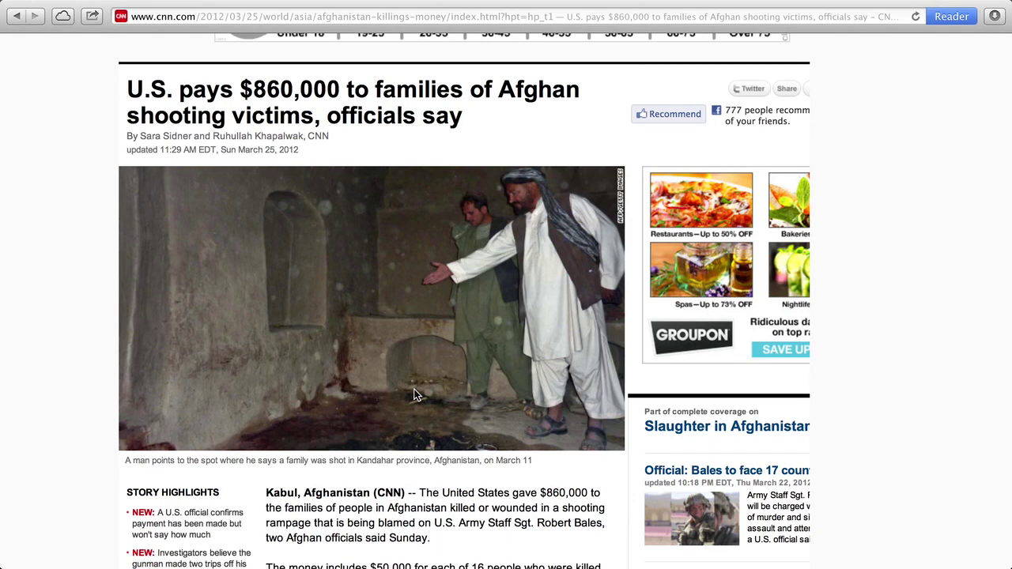
scroll(417, 394, up, 5)
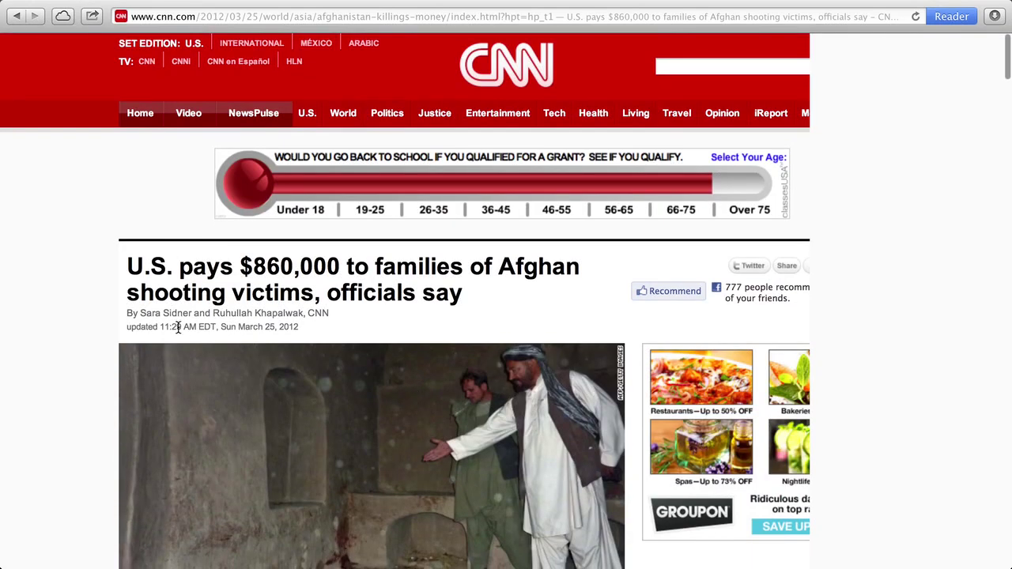
key(super+bracketleft)
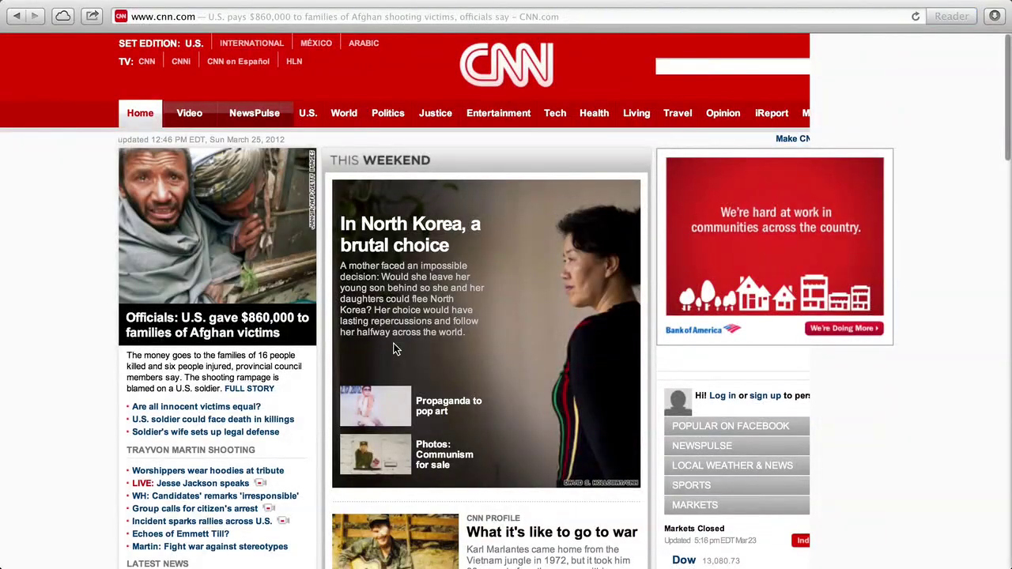
Return to the Displays settings in System Preferences and set the resolution to 2560 × 1440.
key(ctrl+Left)
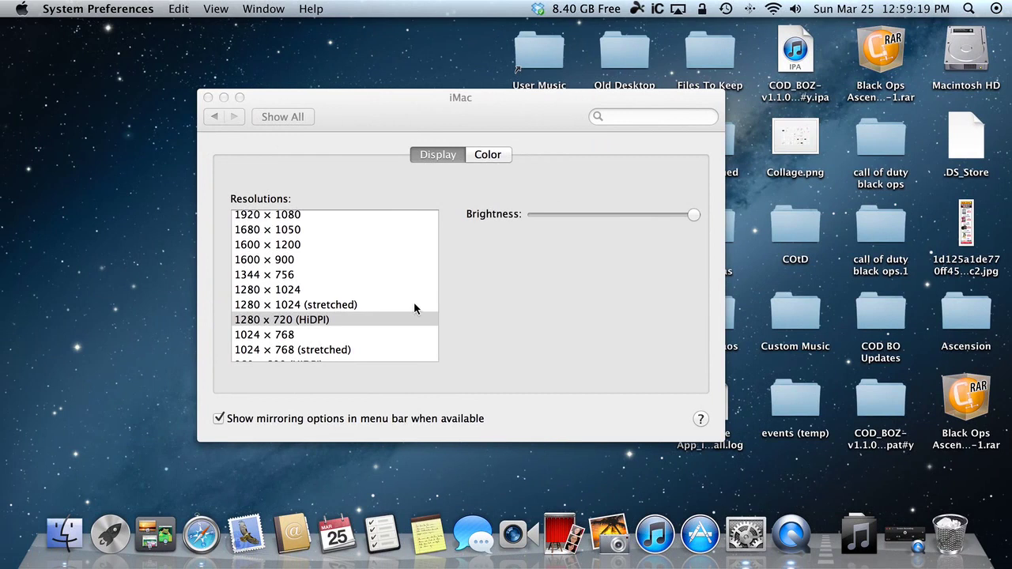
click(423, 281)
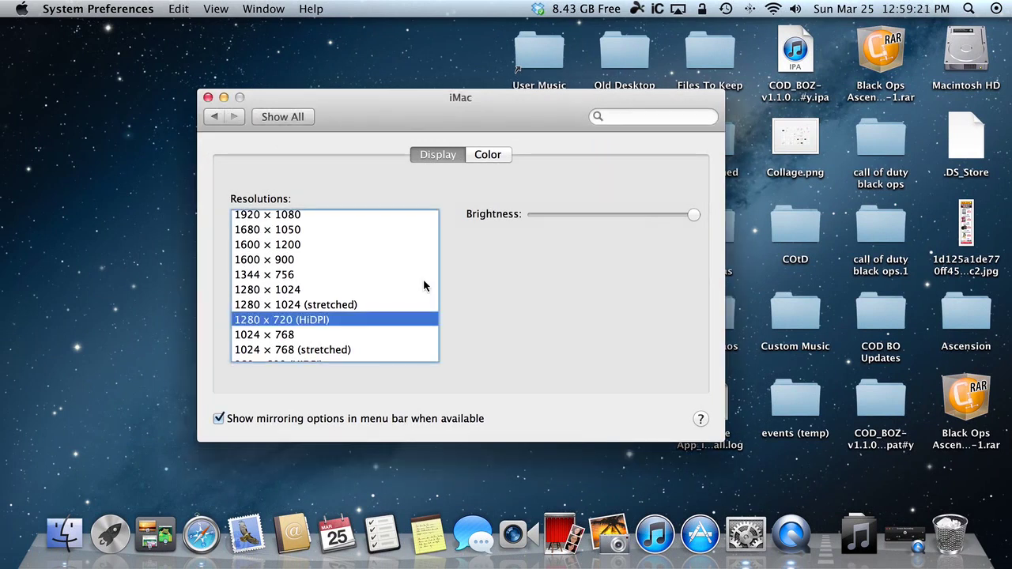
scroll(278, 253, up, 3)
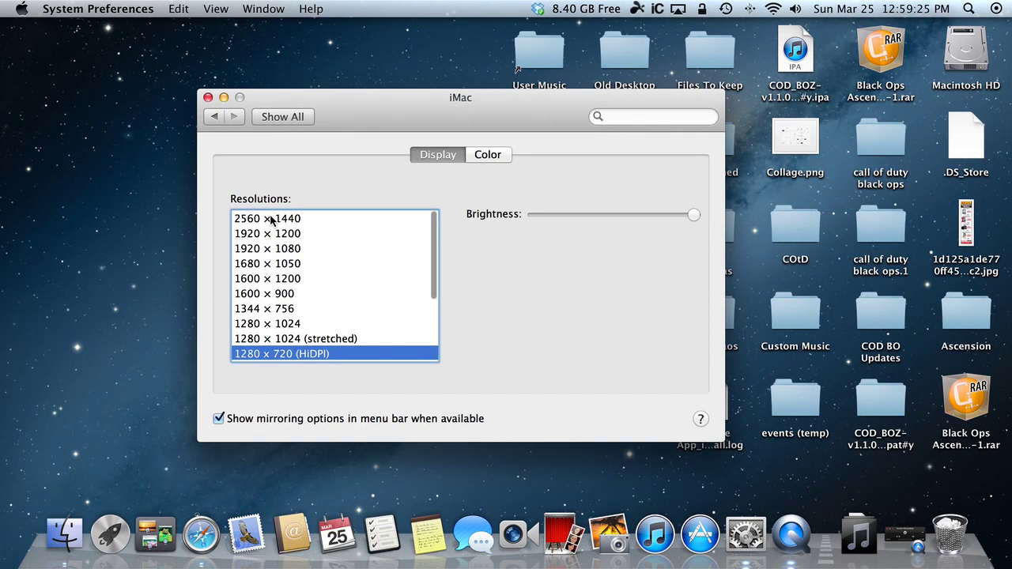
click(271, 221)
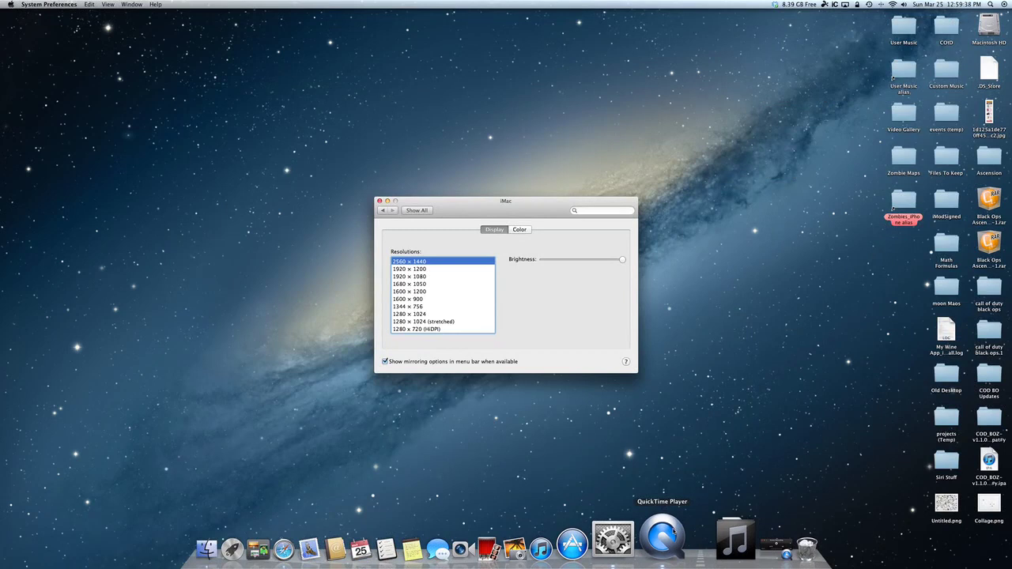
Switch to QuickTime Player.
click(662, 537)
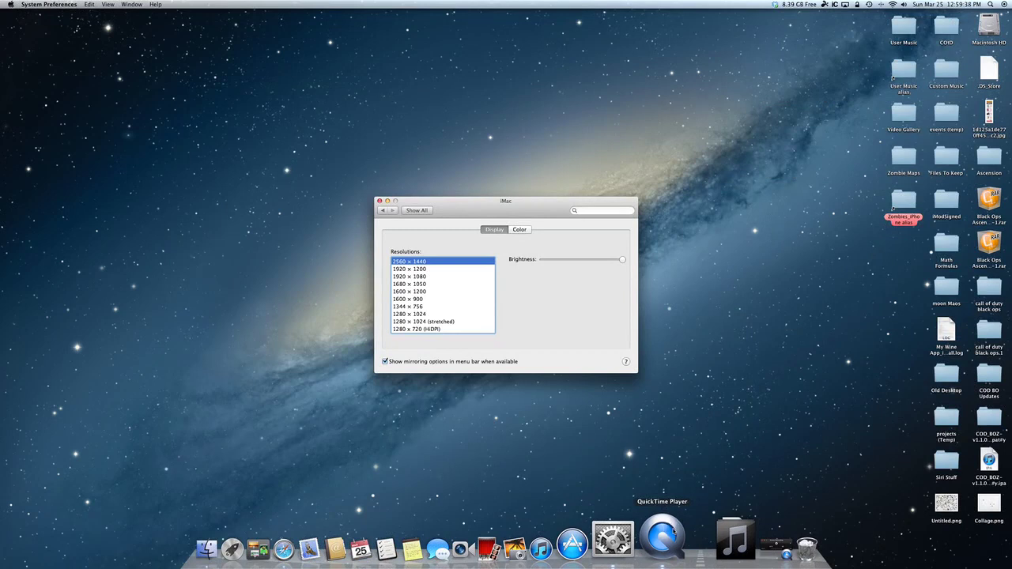
click(573, 294)
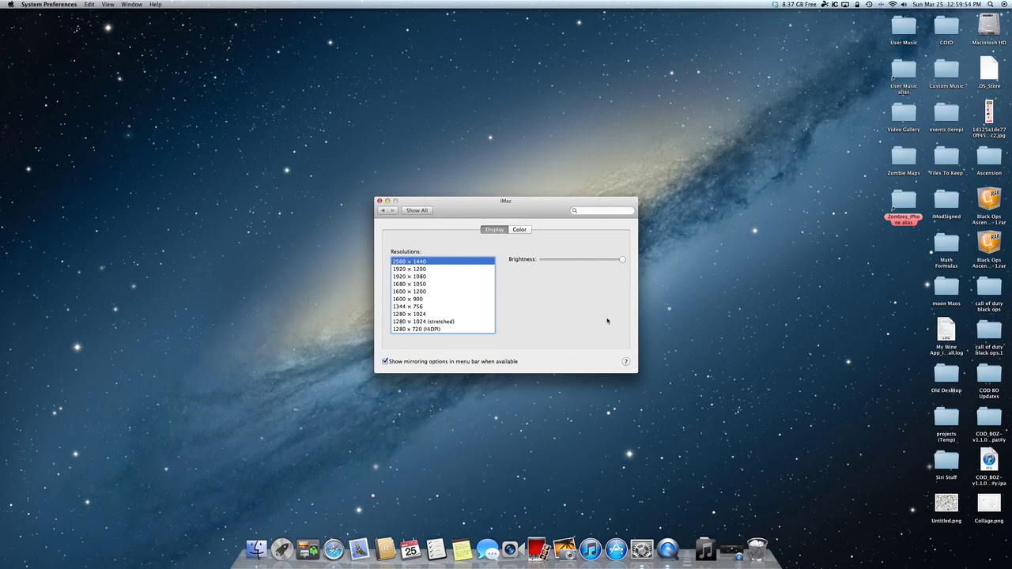
click(706, 538)
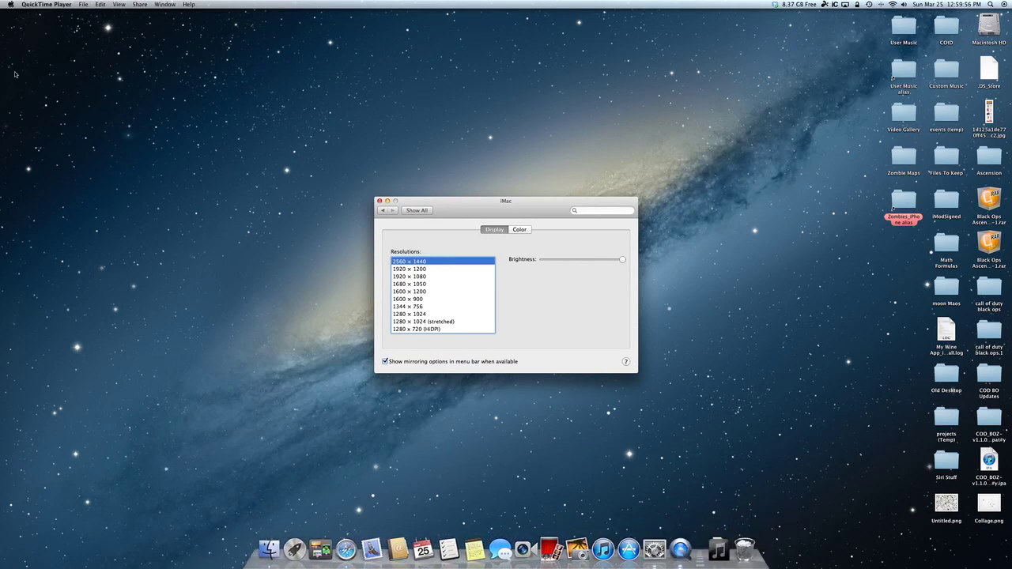